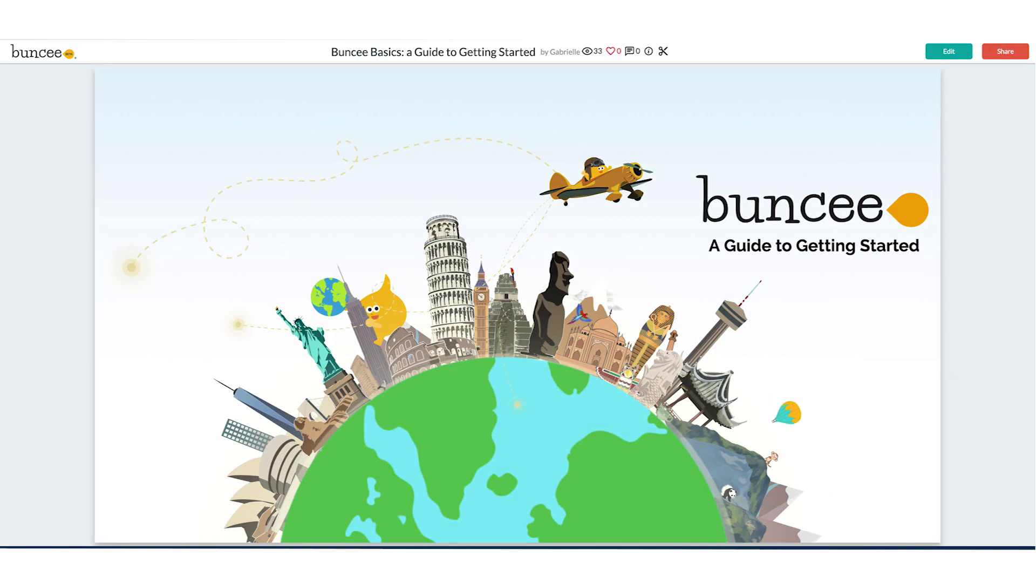
# Advance the Getting Started guide to the 'Part 3: The Classroom Dashboard' slide.
pyautogui.press('Right')
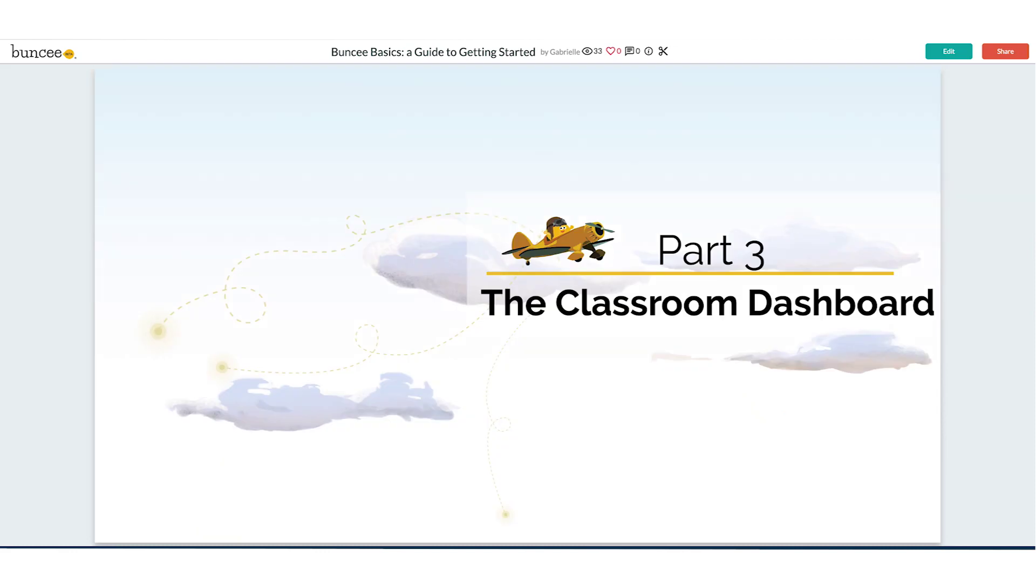
# Advance the guide to the next slide, then leave it for the My Buncees library.
pyautogui.press('Right')
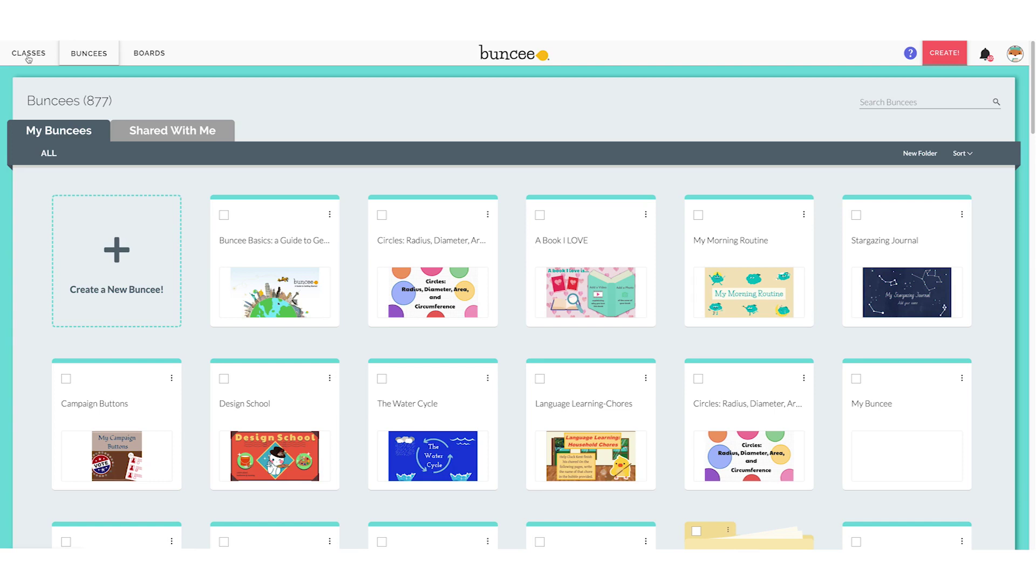
# Go to the Classes page showing the Dev-1 and Dev classes.
pyautogui.click(28, 54)
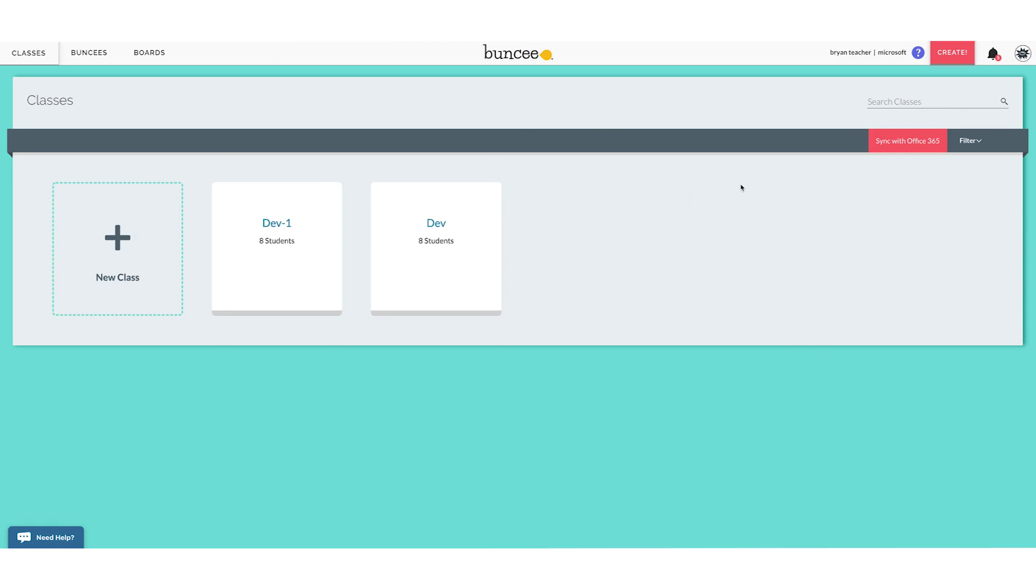
# Sync the class list with Office 365 to show Art, Math and the other classes.
pyautogui.click(936, 147)
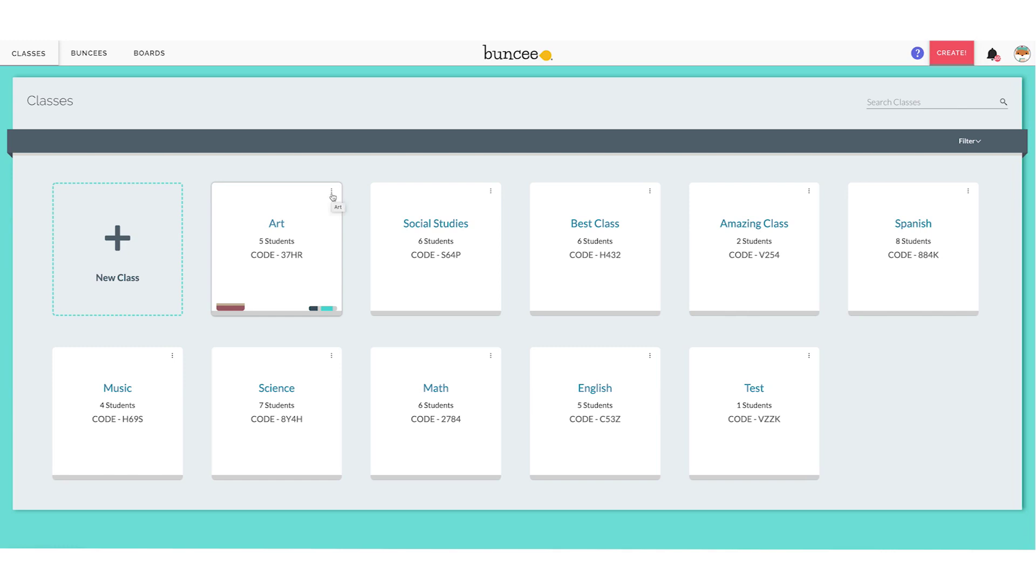
pyautogui.click(331, 193)
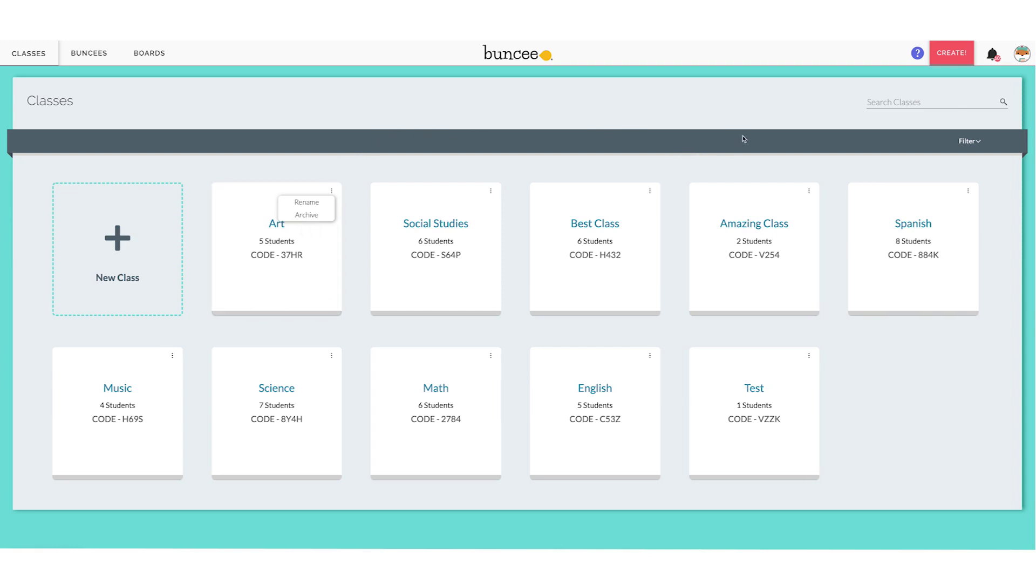
pyautogui.click(959, 138)
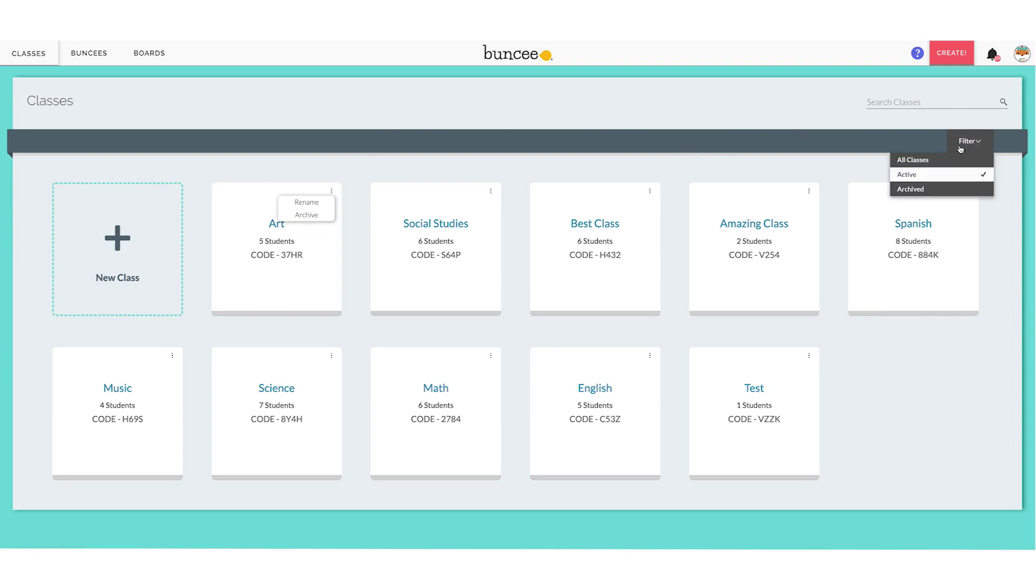
pyautogui.click(965, 178)
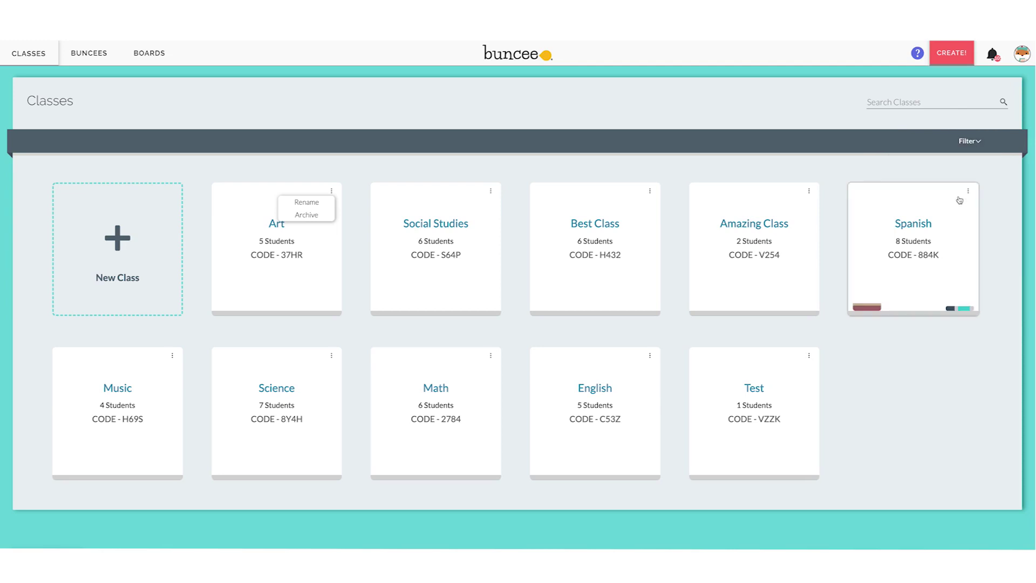
pyautogui.click(968, 142)
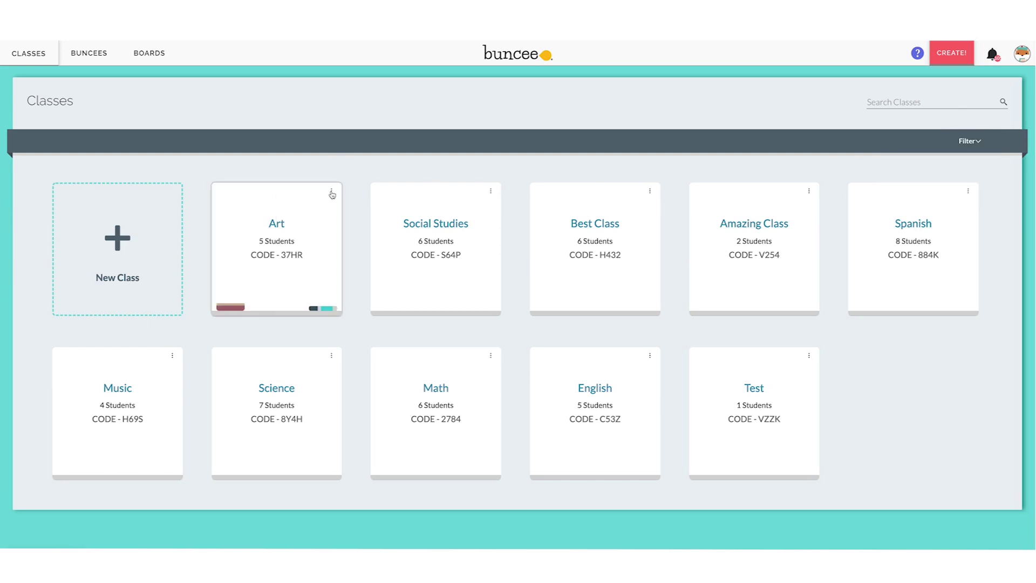
pyautogui.click(331, 192)
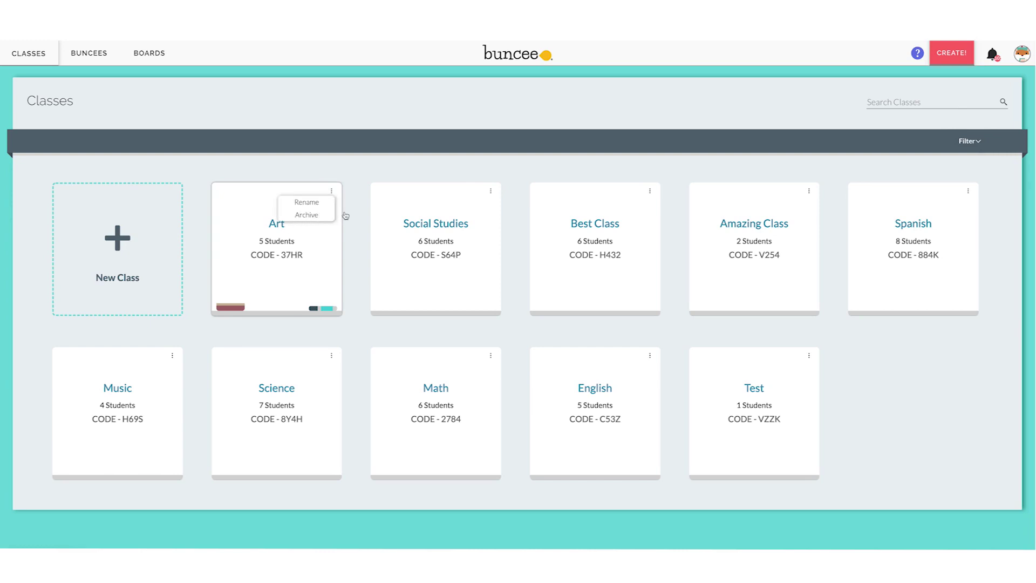
pyautogui.click(298, 171)
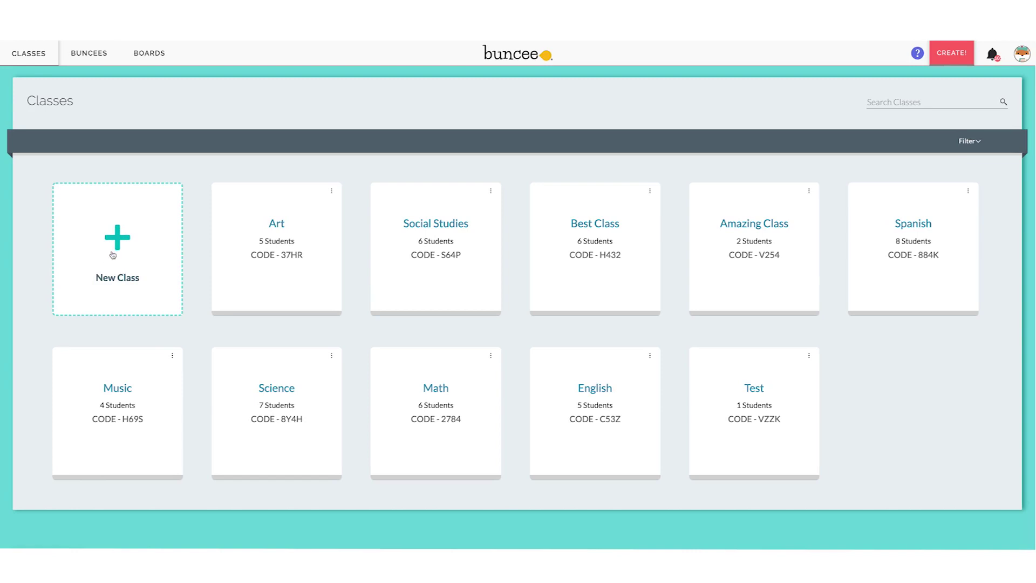
# Create the Math 3 class with subject Geometry and grade 10, then open it.
pyautogui.click(116, 247)
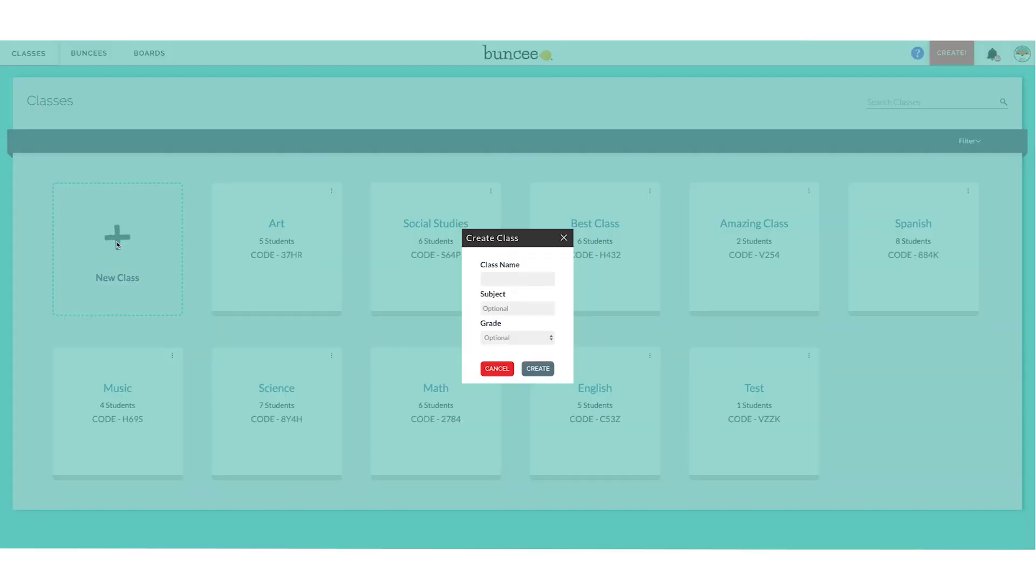
pyautogui.click(495, 278)
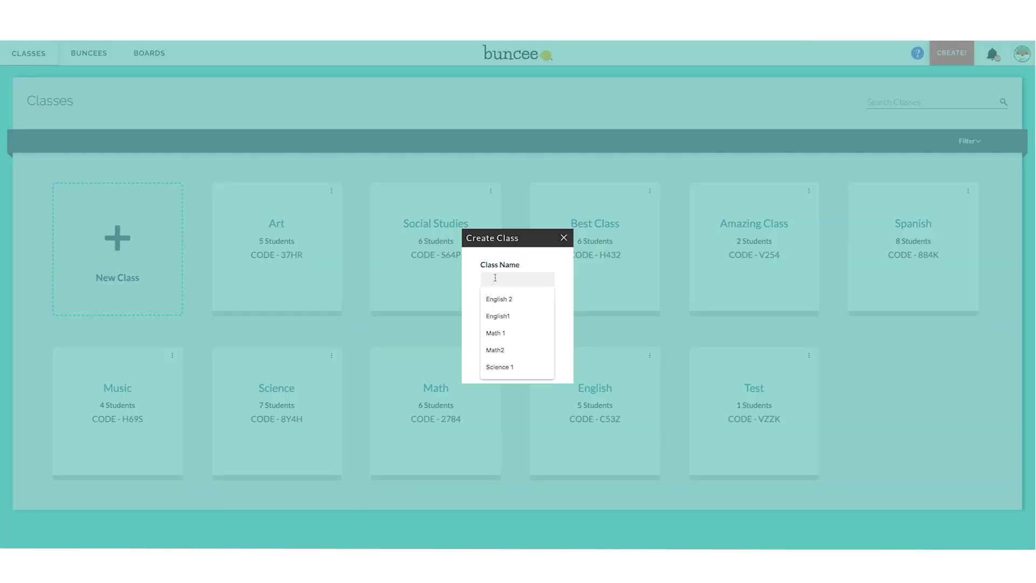
pyautogui.write('Math')
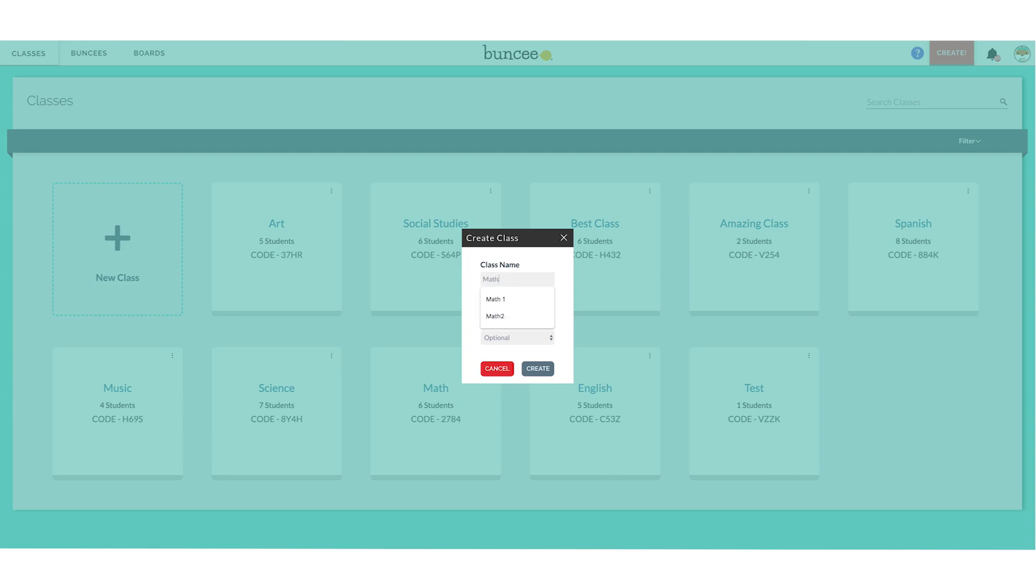
pyautogui.write(' 3')
pyautogui.click(503, 308)
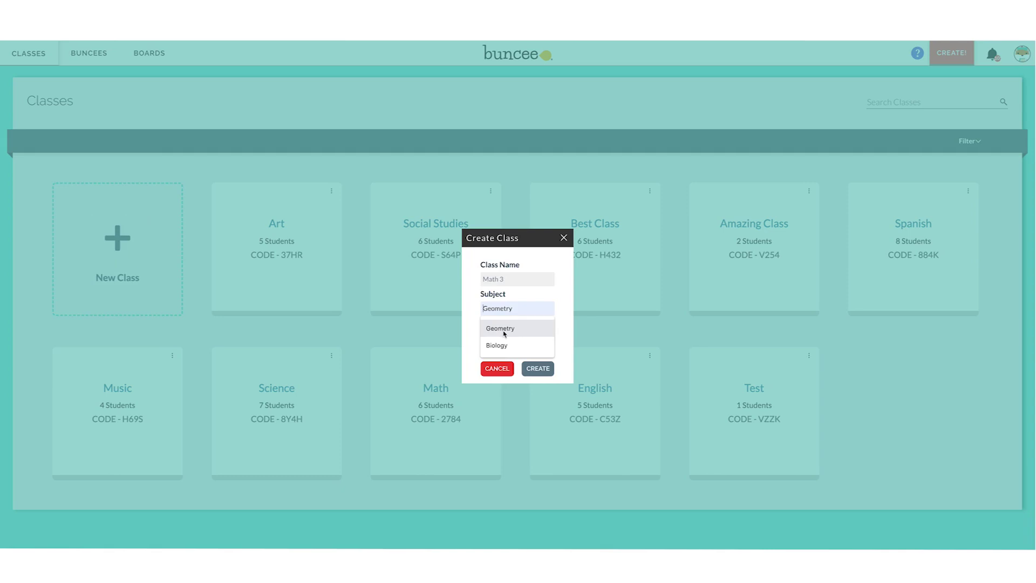
pyautogui.click(504, 332)
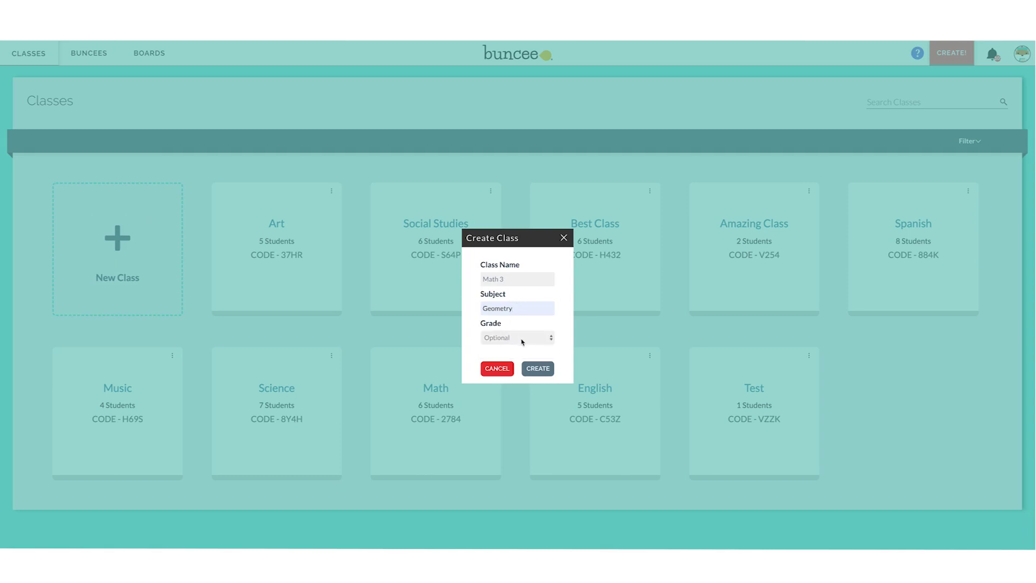
pyautogui.click(540, 338)
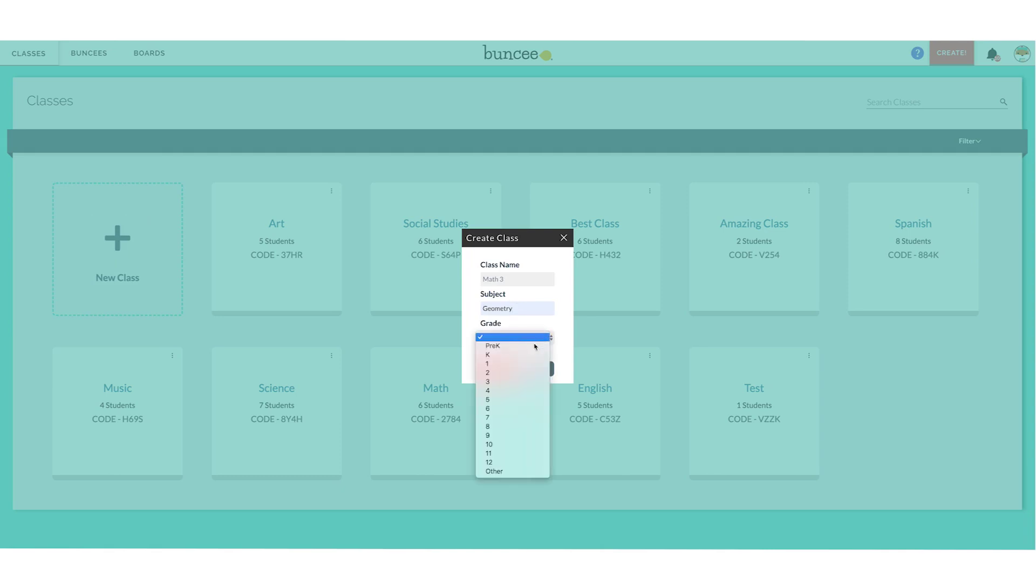
pyautogui.click(509, 444)
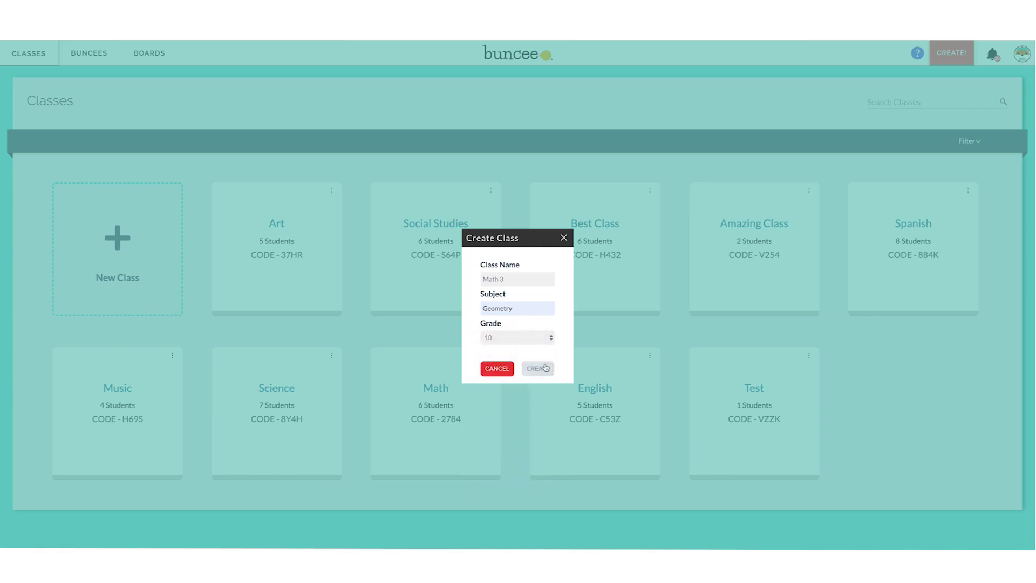
pyautogui.click(537, 369)
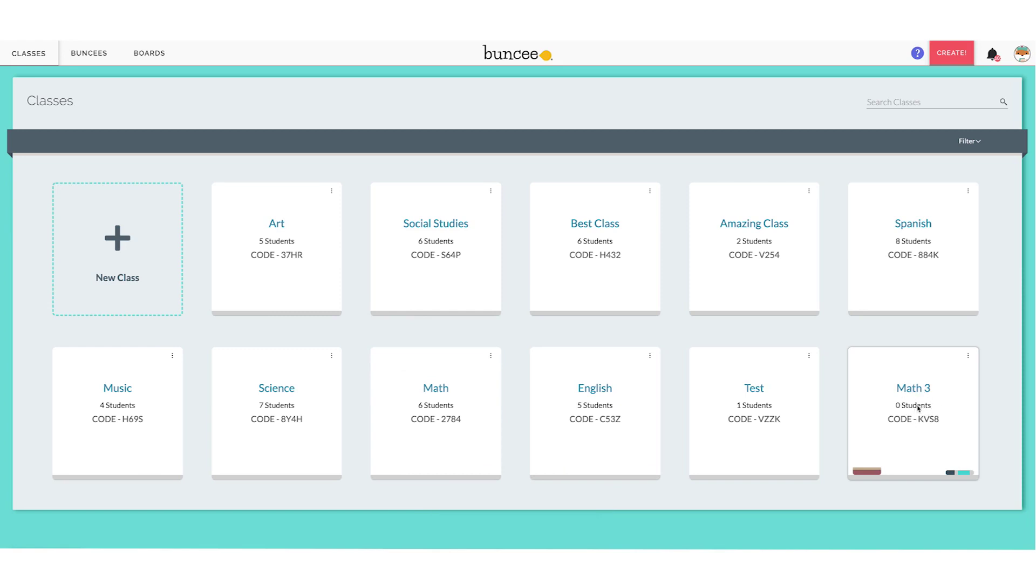
pyautogui.click(917, 408)
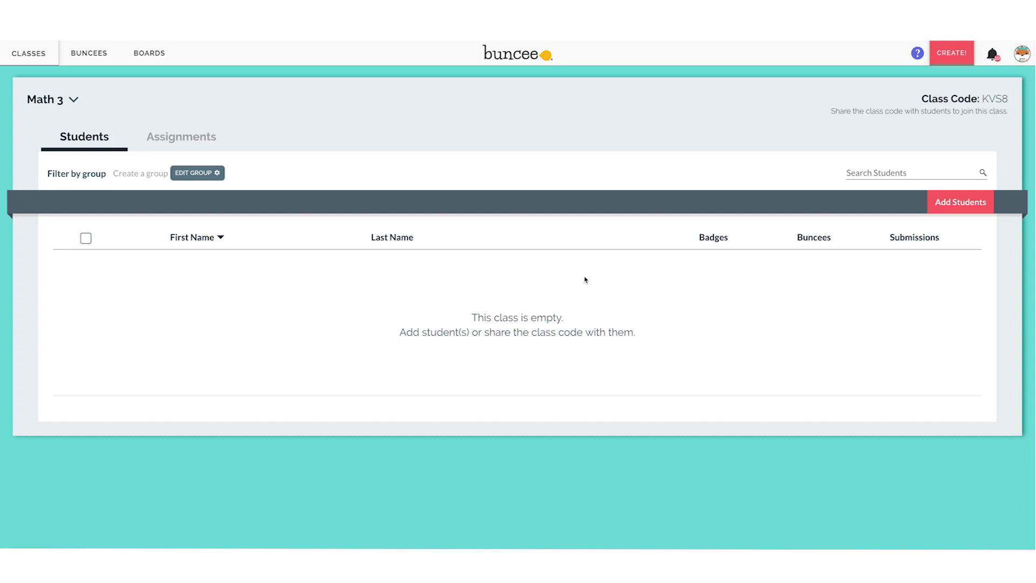
# Bring up the Add students dialog for the empty Math 3 class.
pyautogui.click(955, 207)
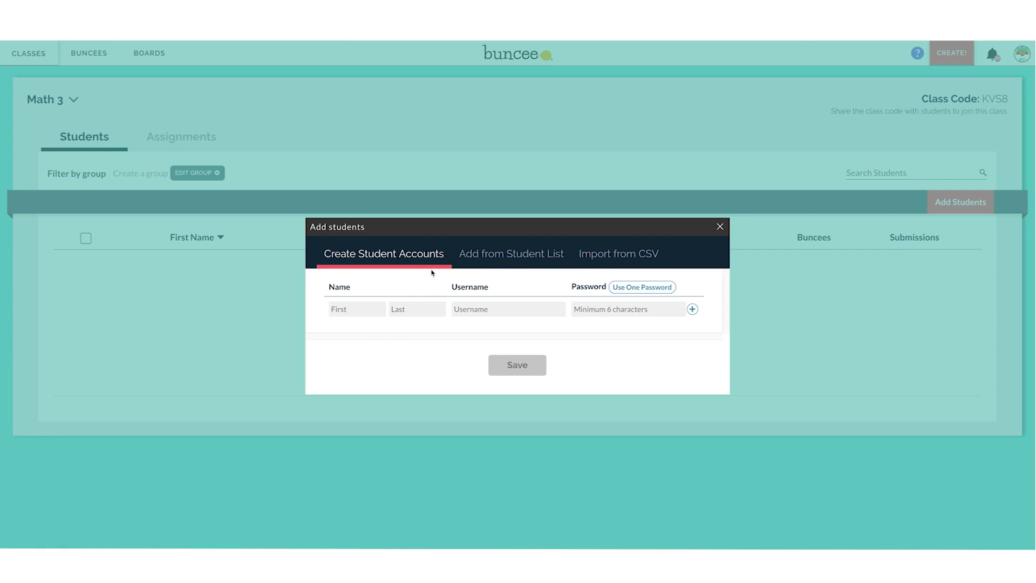
# Add the first student, Student One, with a username and one shared password.
pyautogui.click(362, 308)
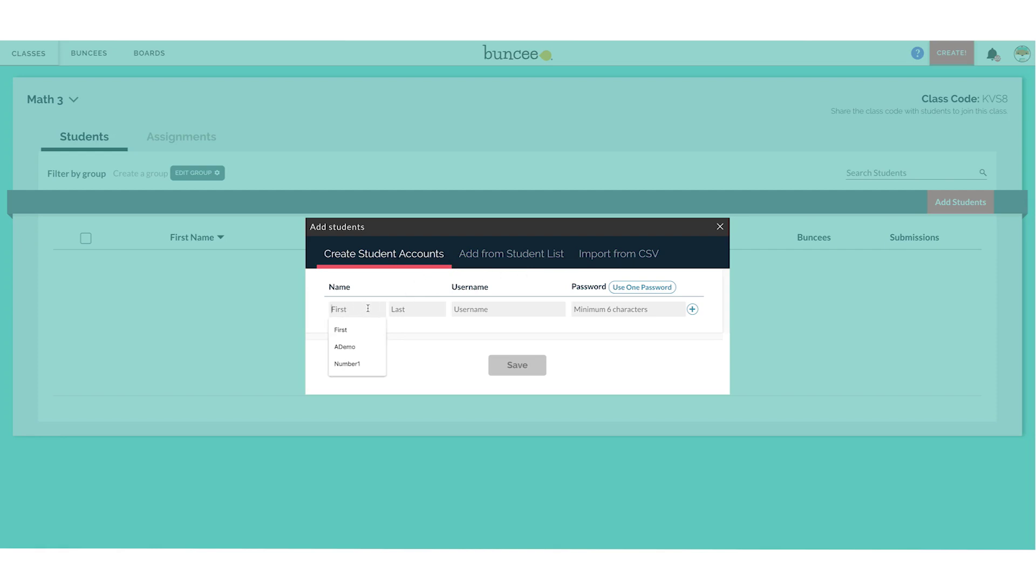
pyautogui.write('ST')
pyautogui.write('tudent1')
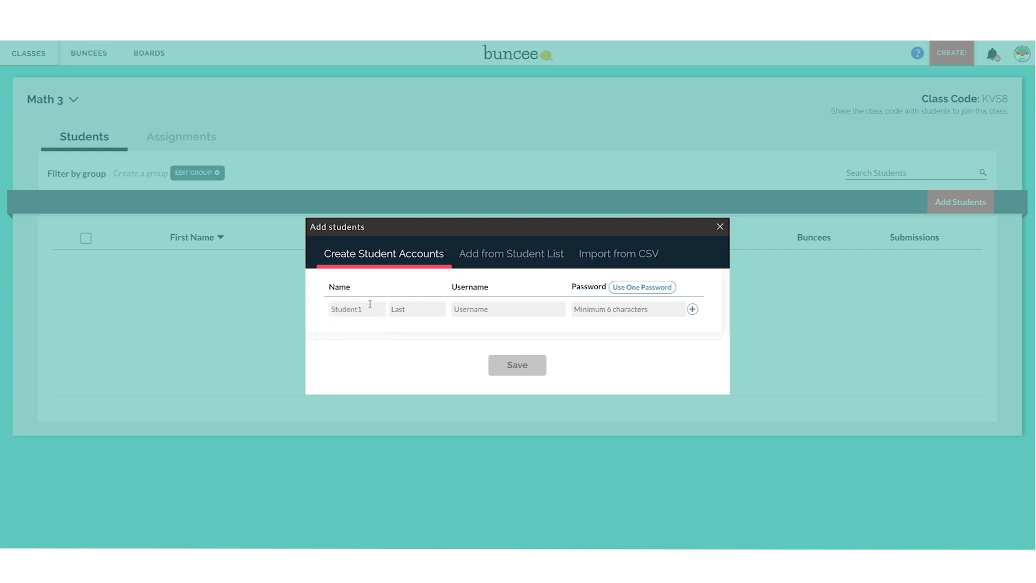
pyautogui.click(398, 309)
pyautogui.write('One')
pyautogui.click(467, 310)
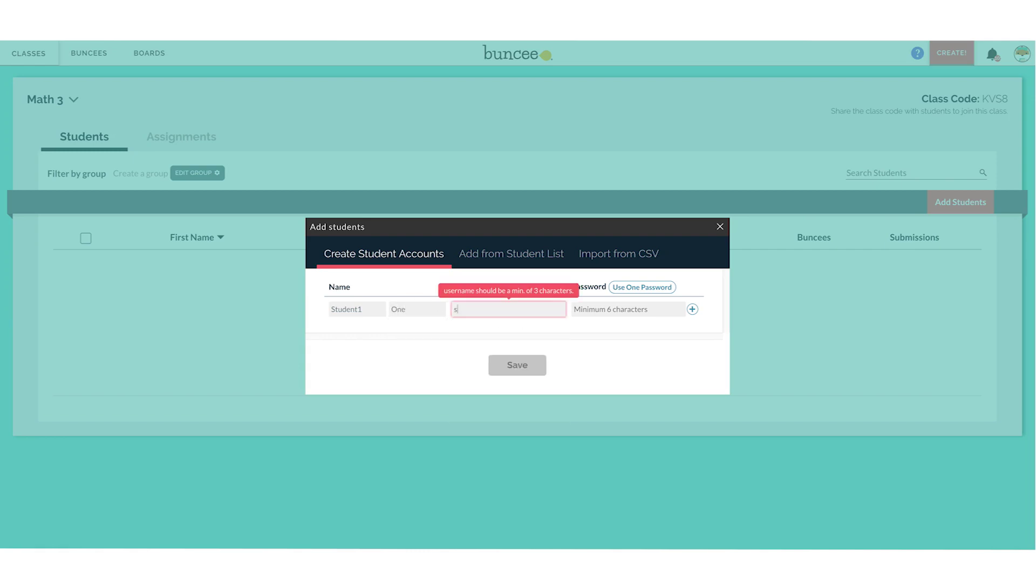
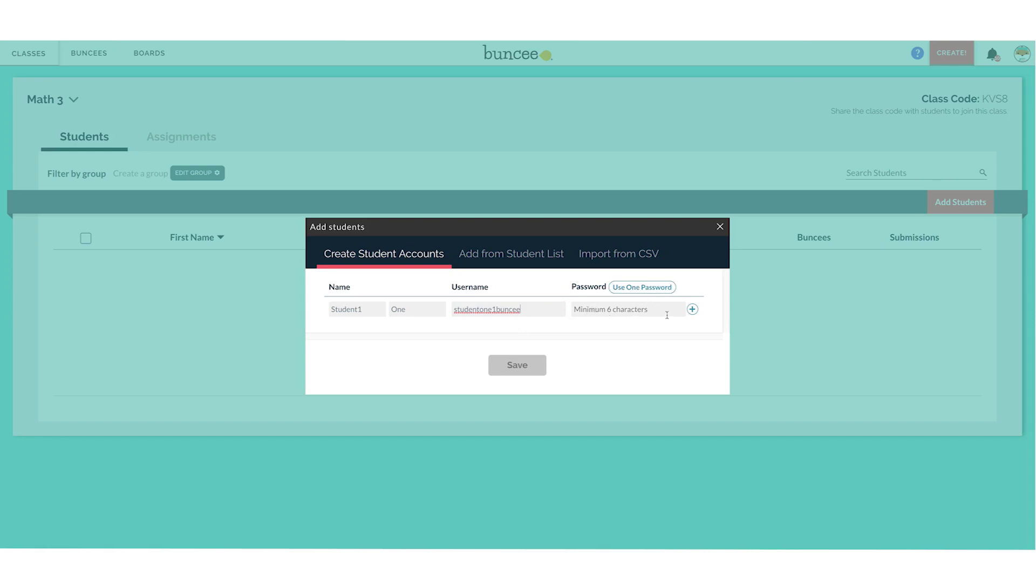
pyautogui.click(639, 290)
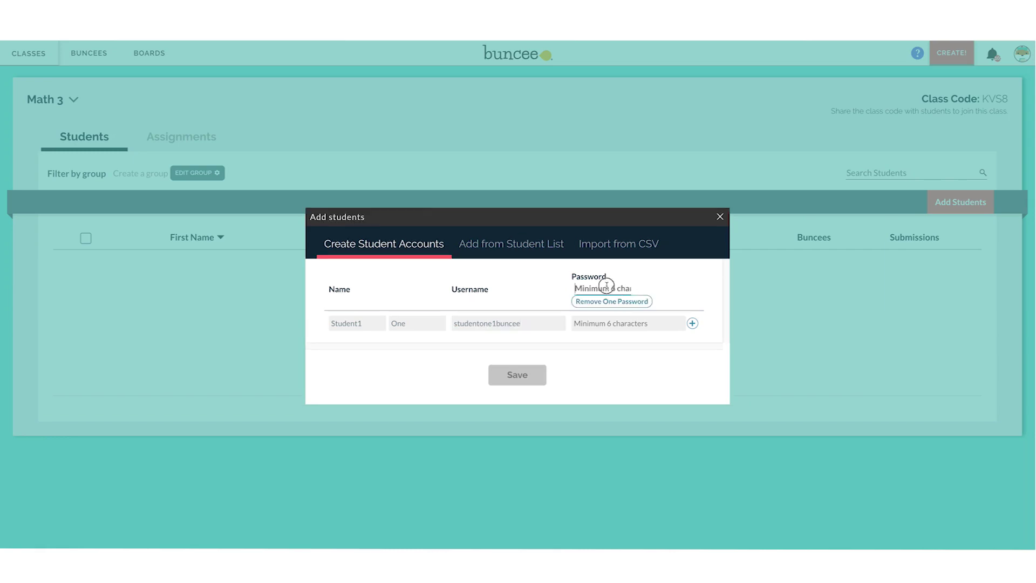
pyautogui.click(606, 287)
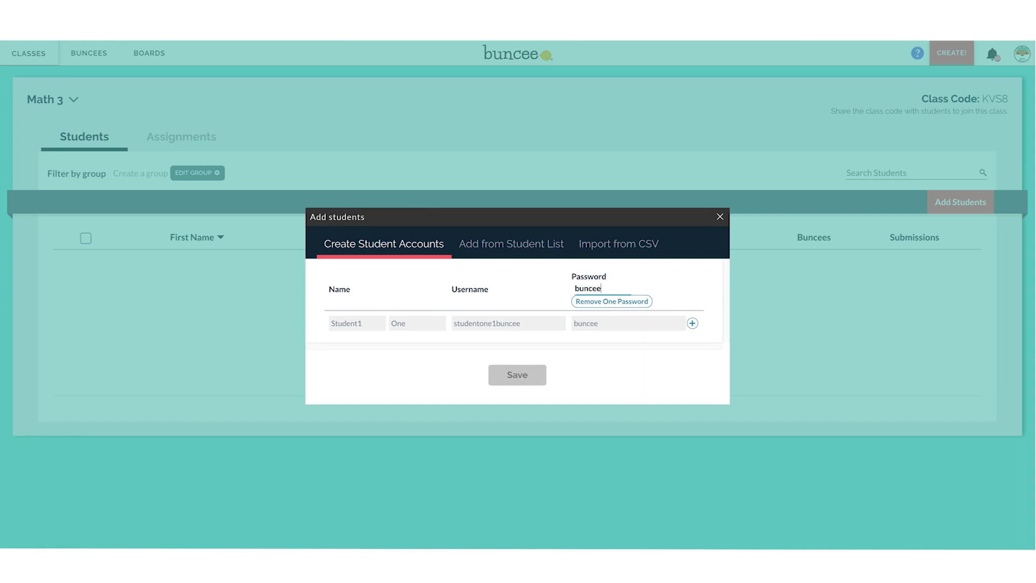
pyautogui.click(692, 324)
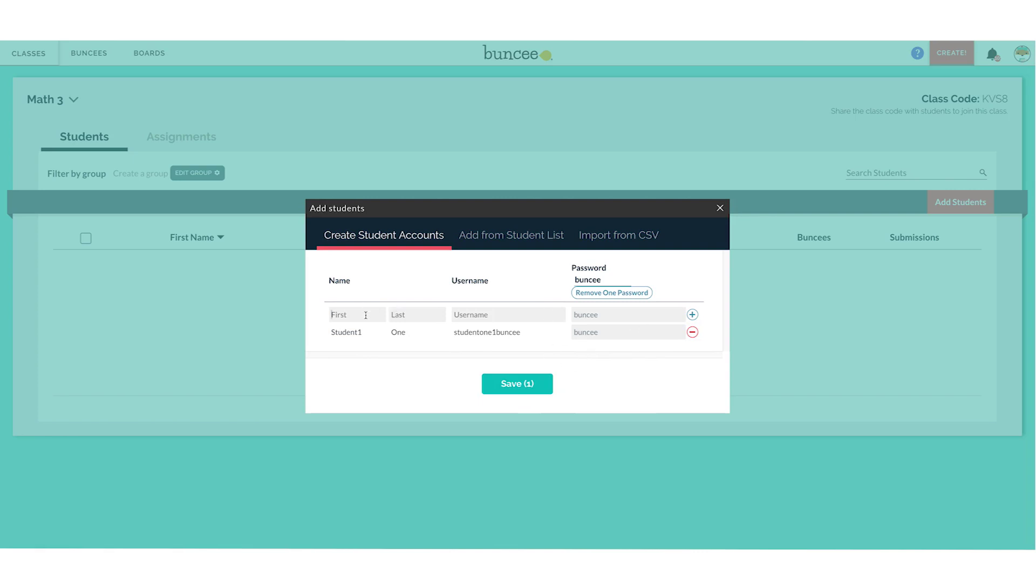
# Add the second student, Student Two, with its own username, and save both accounts.
pyautogui.write('Student2')
pyautogui.click(398, 318)
pyautogui.write('Two')
pyautogui.click(474, 314)
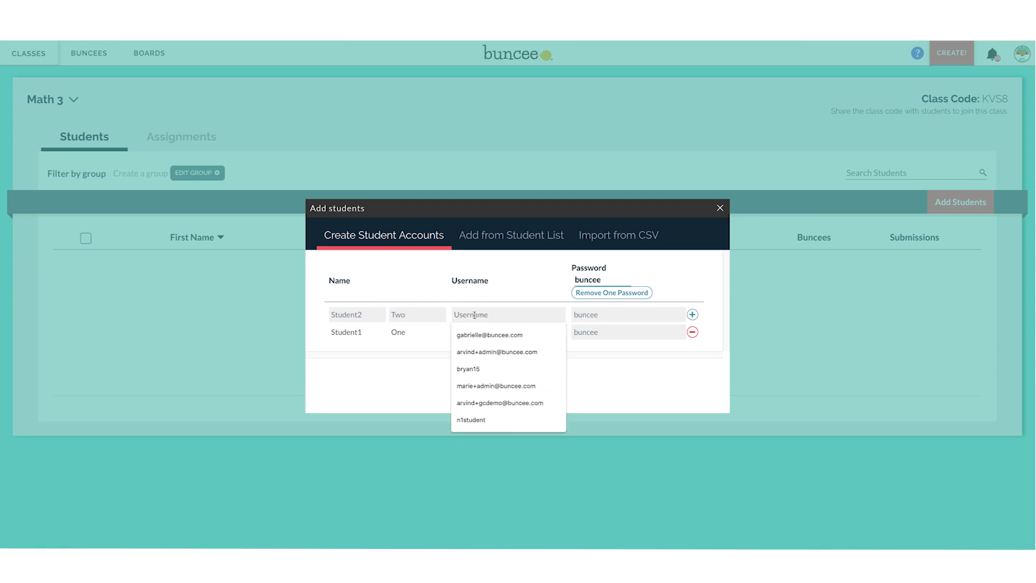
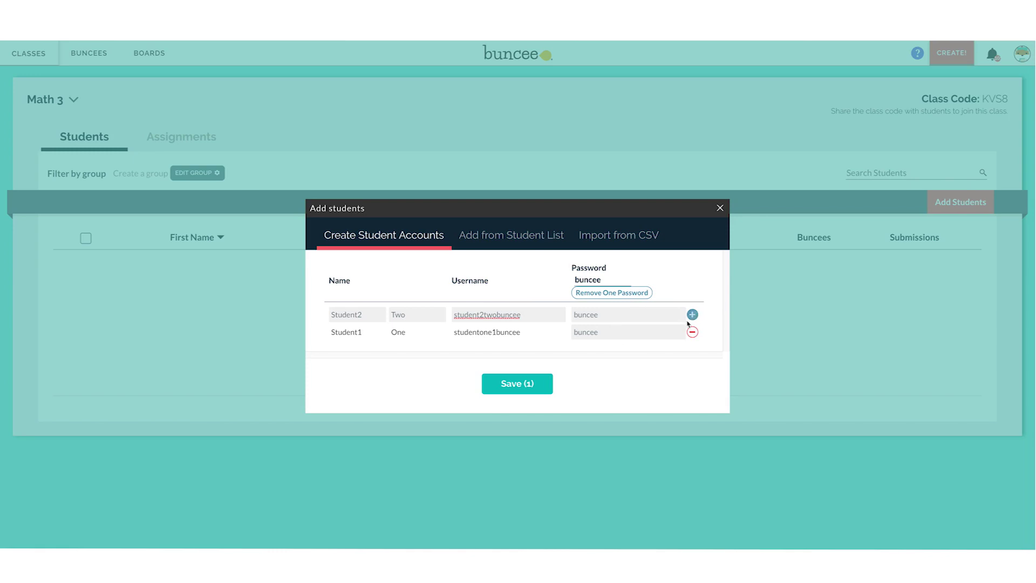
pyautogui.click(692, 315)
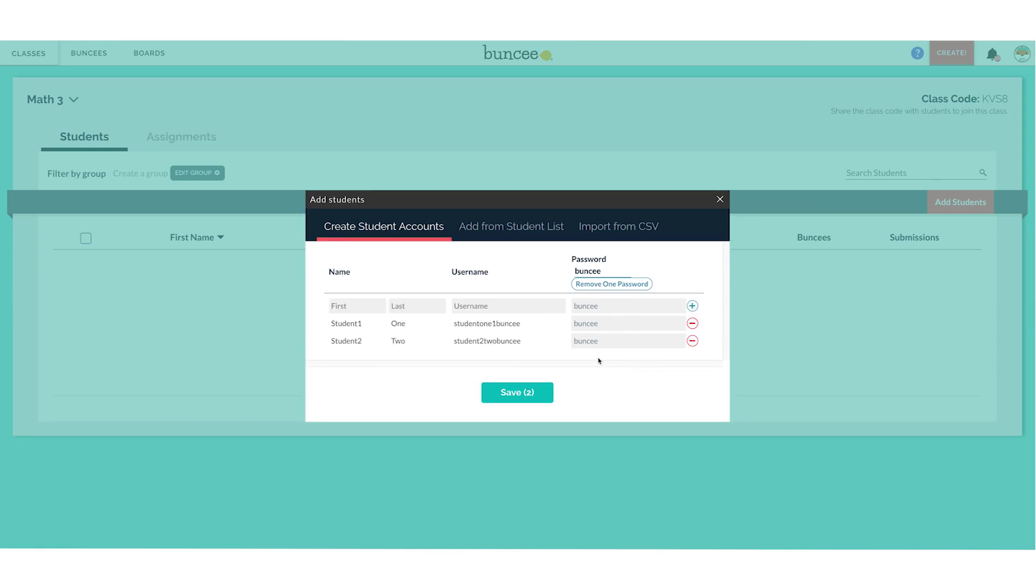
pyautogui.click(517, 393)
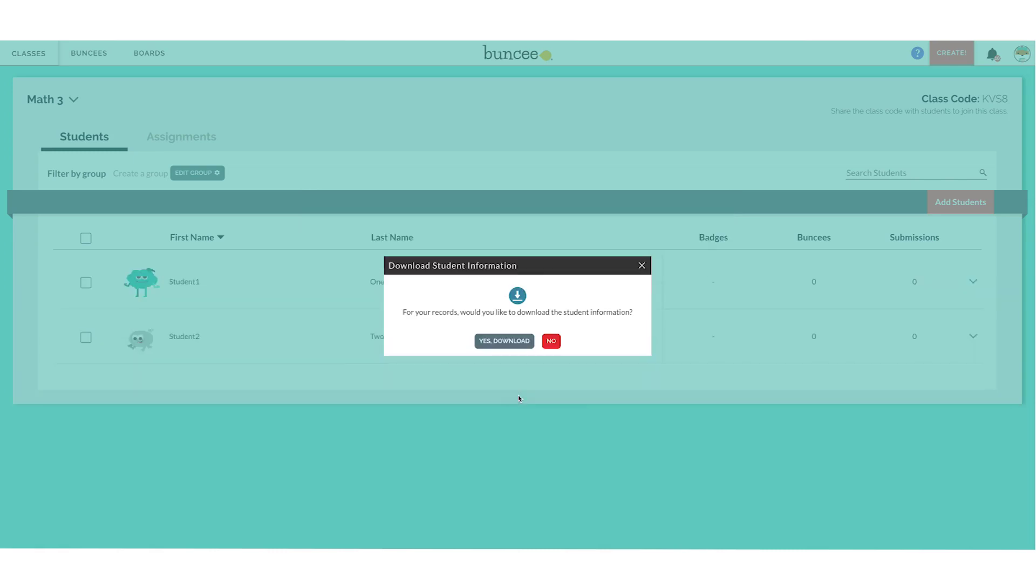
# Accept downloading the new students' information with YES, DOWNLOAD.
pyautogui.click(520, 340)
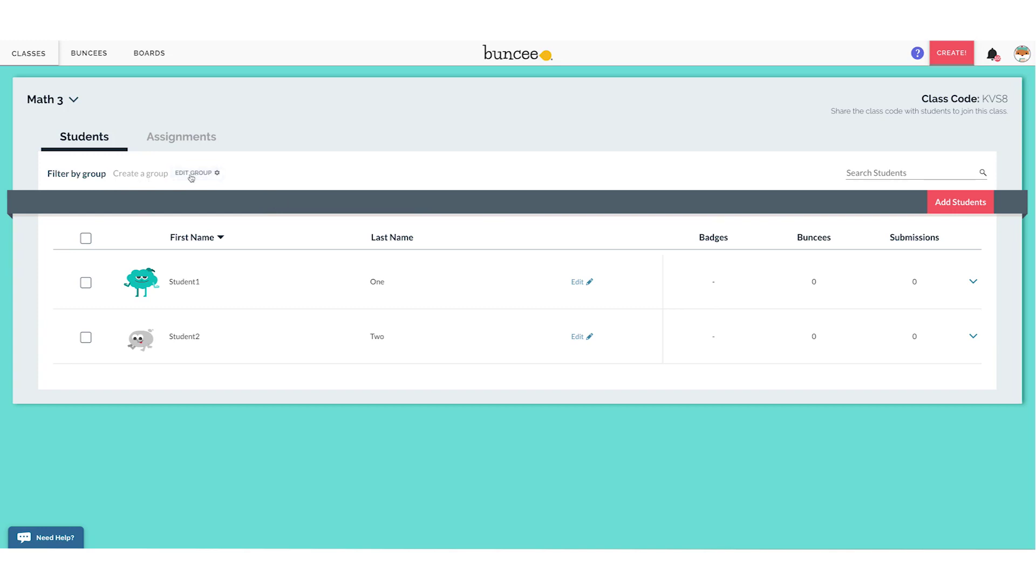
# In the Math 3 group editor, create groups named Group 1 and Group 2.
pyautogui.click(191, 174)
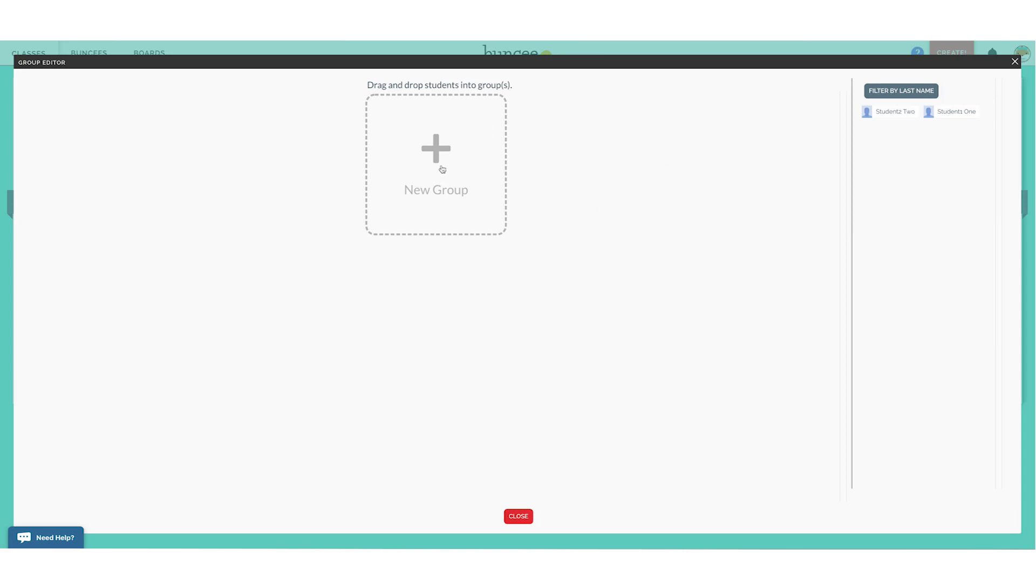
pyautogui.click(437, 151)
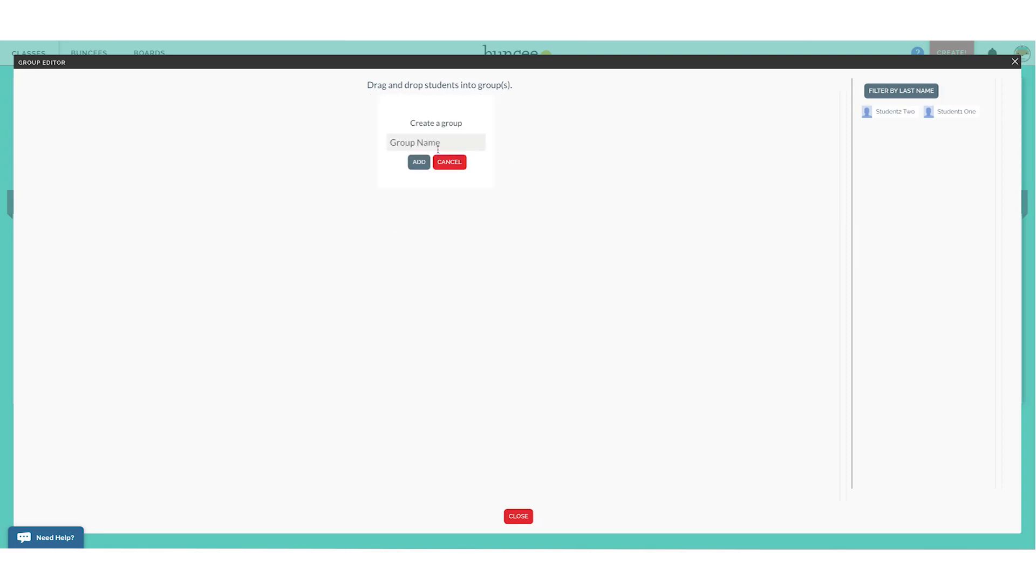
pyautogui.write('Group 1')
pyautogui.click(419, 162)
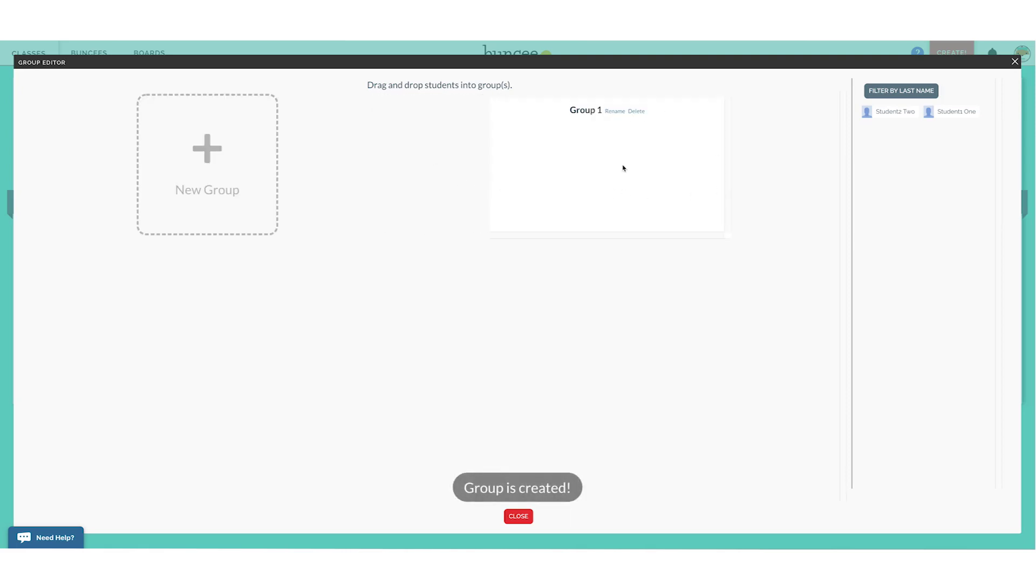
pyautogui.click(209, 155)
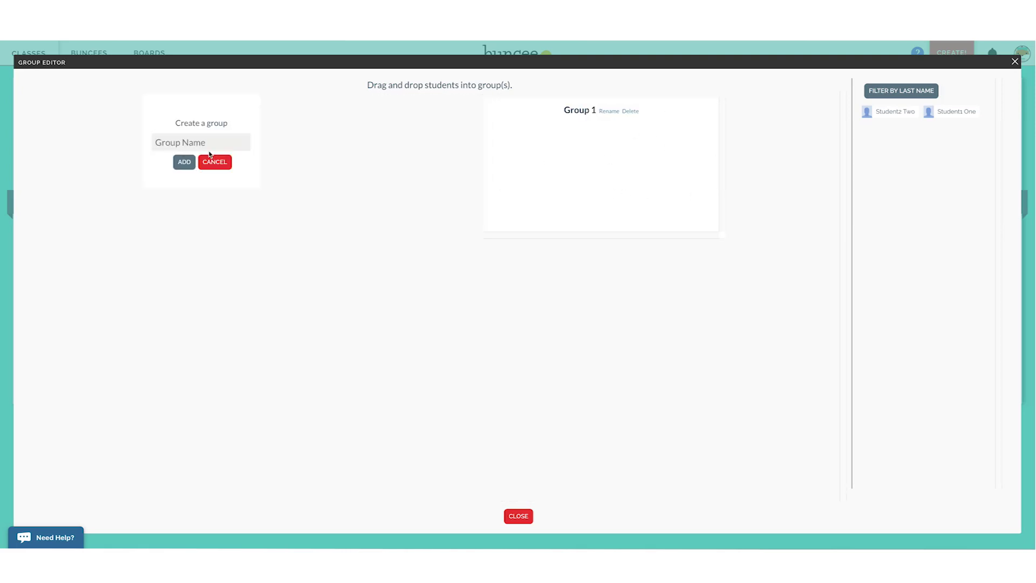
pyautogui.click(189, 146)
pyautogui.write('Group 2')
pyautogui.click(174, 164)
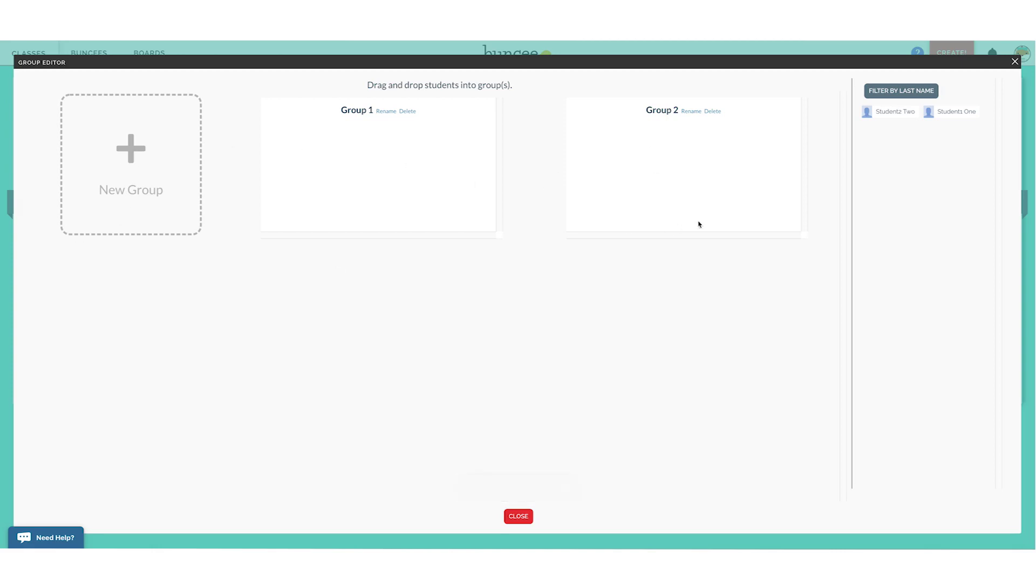
# Drag the students into Group 2 and Group 1, then remove the first student from Group 1.
pyautogui.moveTo(895, 114); pyautogui.dragTo(633, 173)
pyautogui.moveTo(954, 113); pyautogui.dragTo(346, 160)
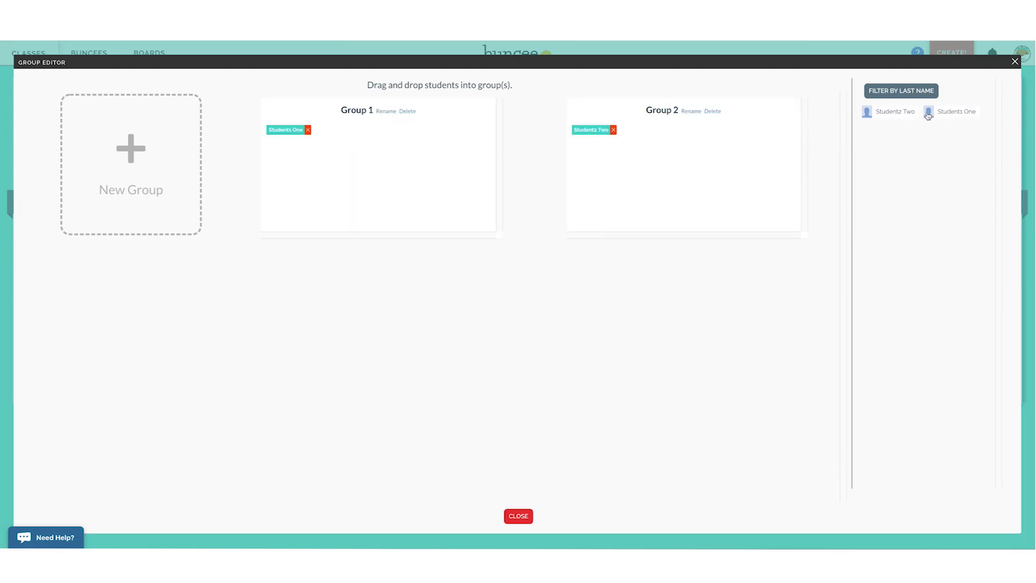
pyautogui.moveTo(886, 120); pyautogui.dragTo(345, 183)
pyautogui.click(356, 130)
# Close the group editor and open the Art class roster via See All.
pyautogui.click(519, 516)
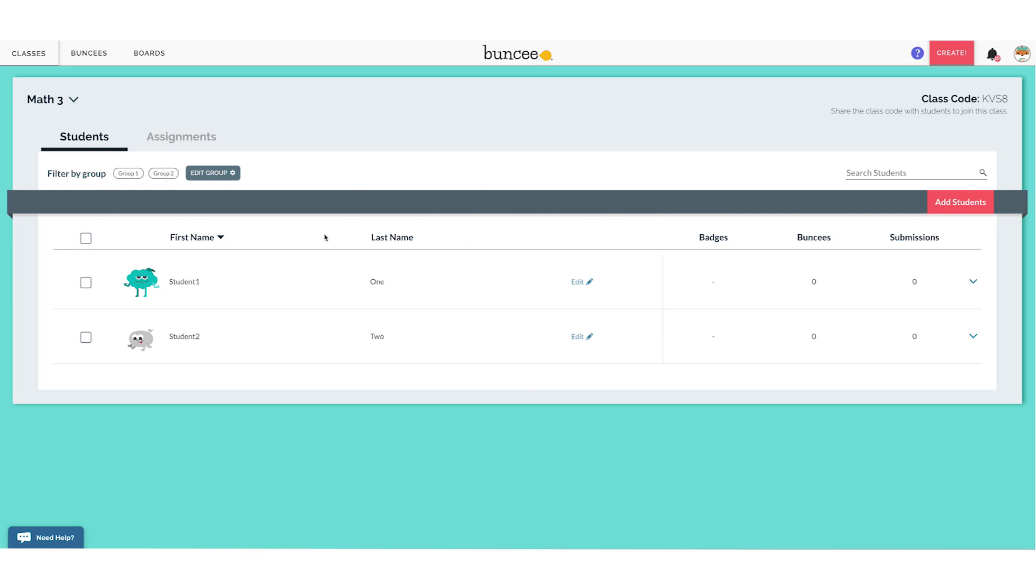
pyautogui.click(71, 100)
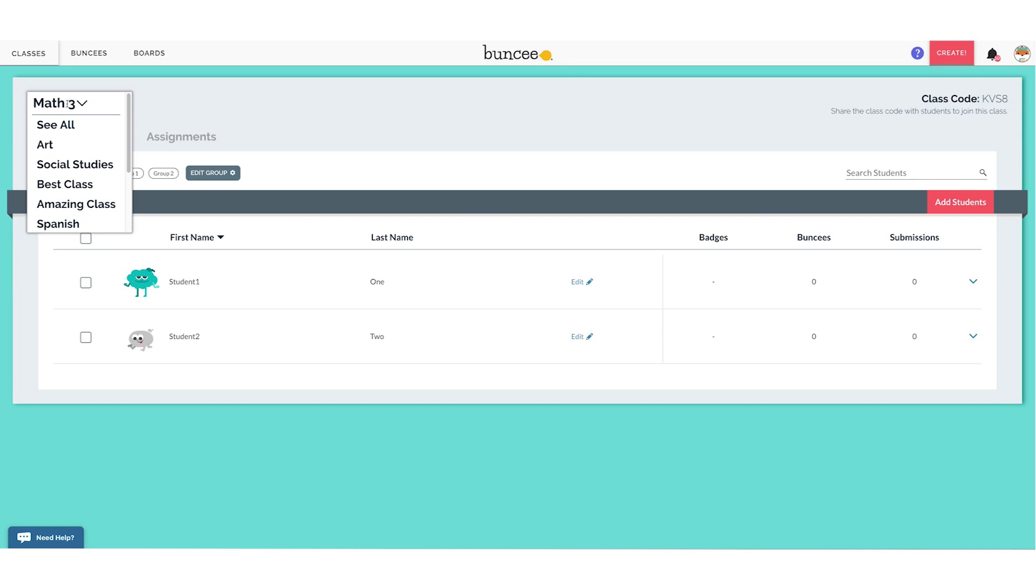
pyautogui.click(55, 127)
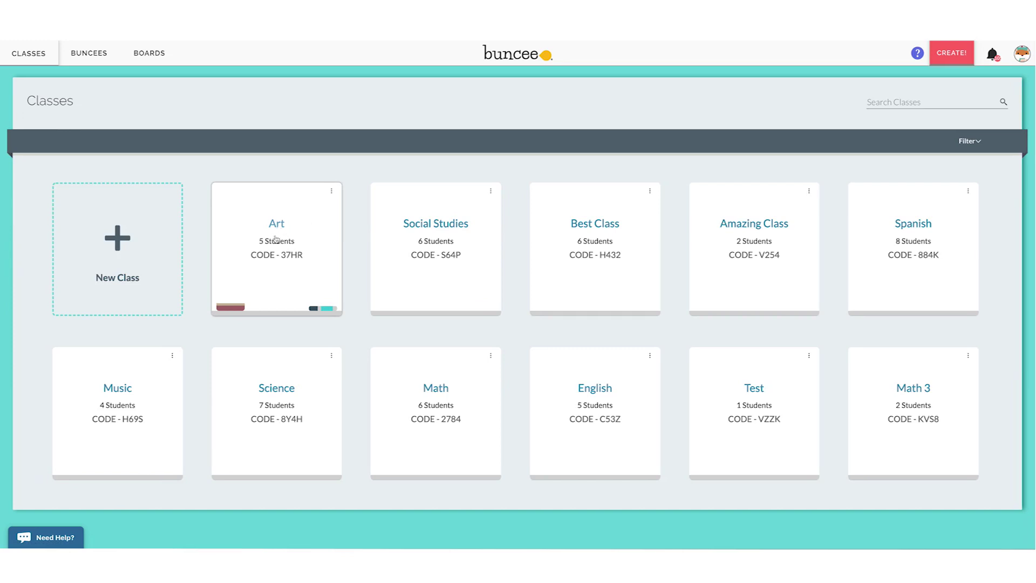
pyautogui.click(280, 233)
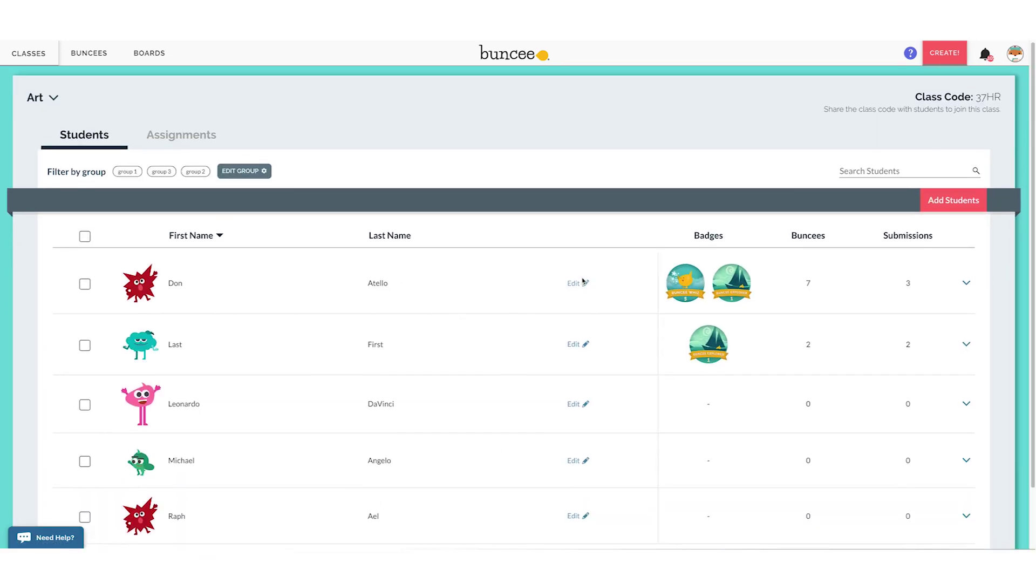
pyautogui.scroll(-1, 582, 281)
pyautogui.scroll(1, 581, 278)
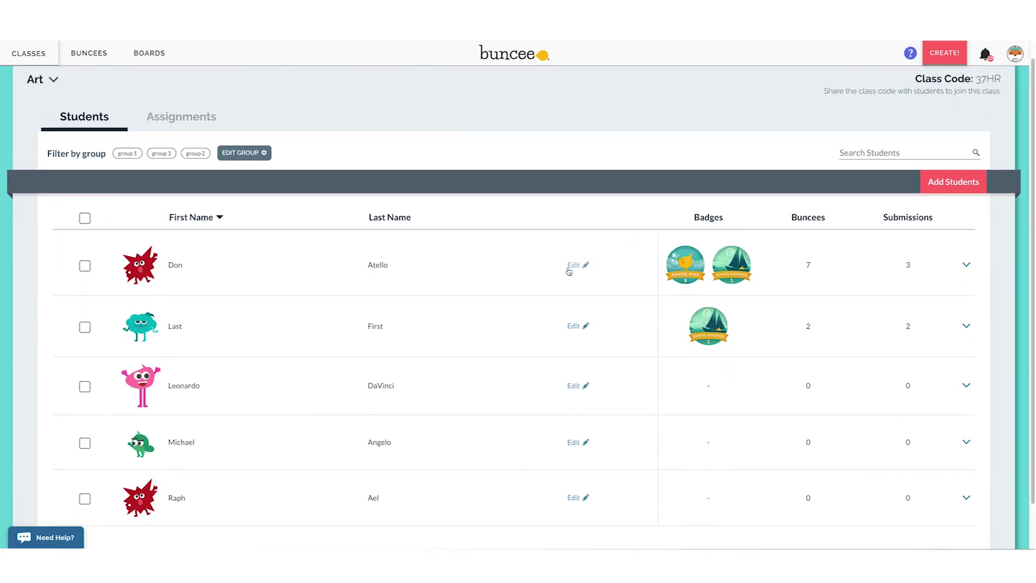
# Re-enable Simple Login for the first Art student and bring up the password-image picker.
pyautogui.click(575, 270)
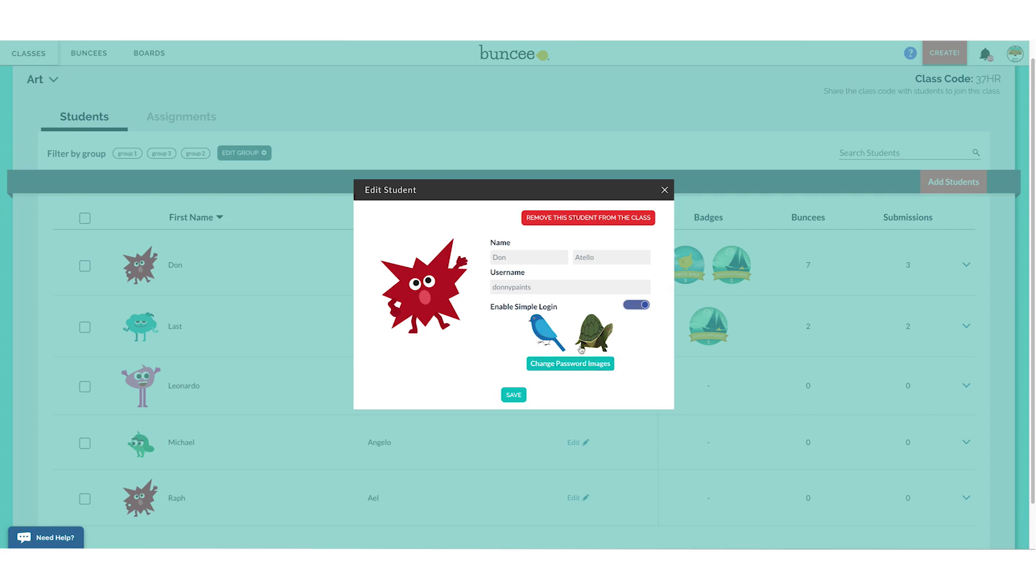
pyautogui.click(641, 305)
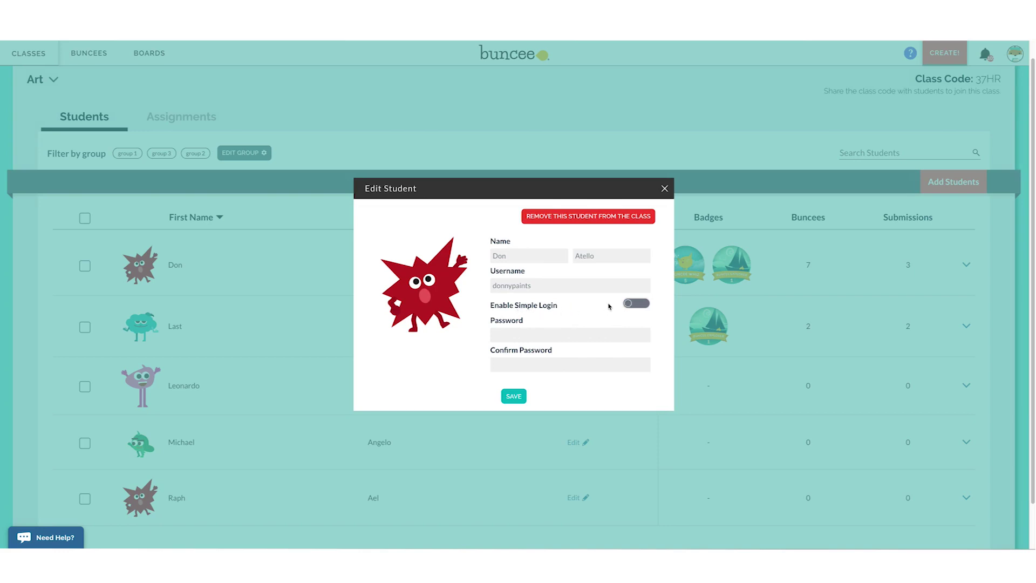
pyautogui.click(636, 304)
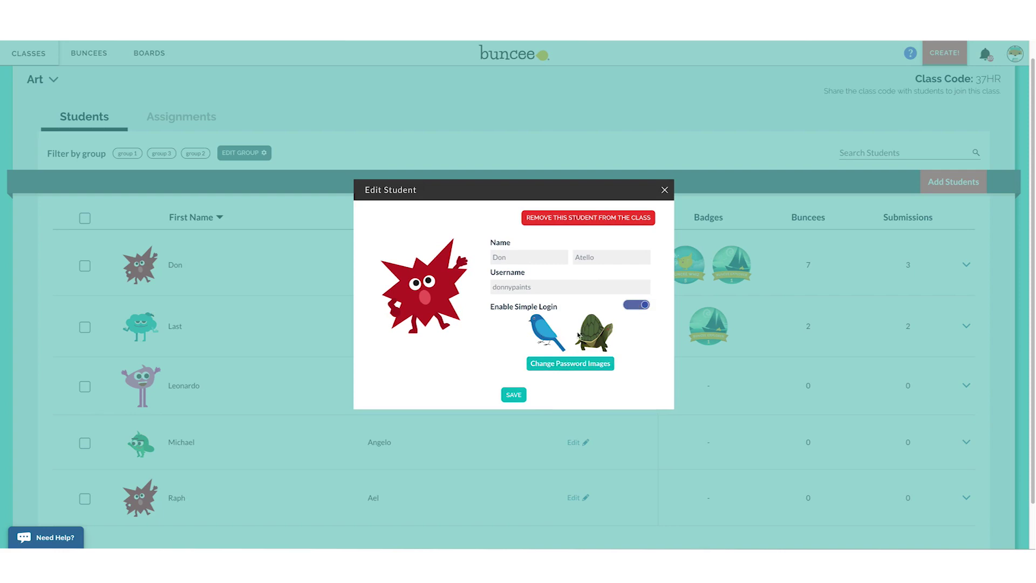
pyautogui.click(561, 364)
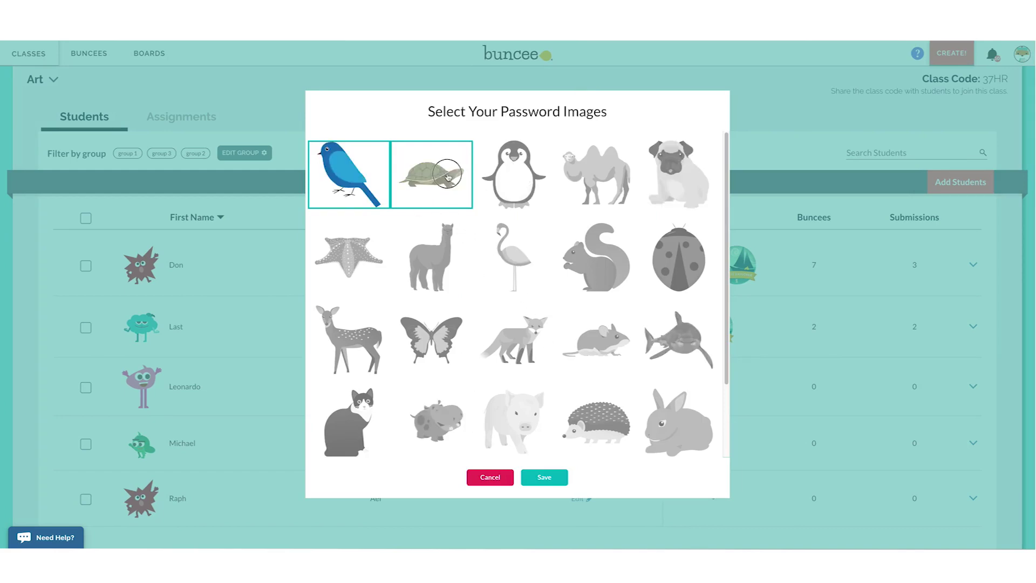
# Replace the turtle and bird password images with butterfly and fox, and save.
pyautogui.click(424, 194)
pyautogui.click(382, 201)
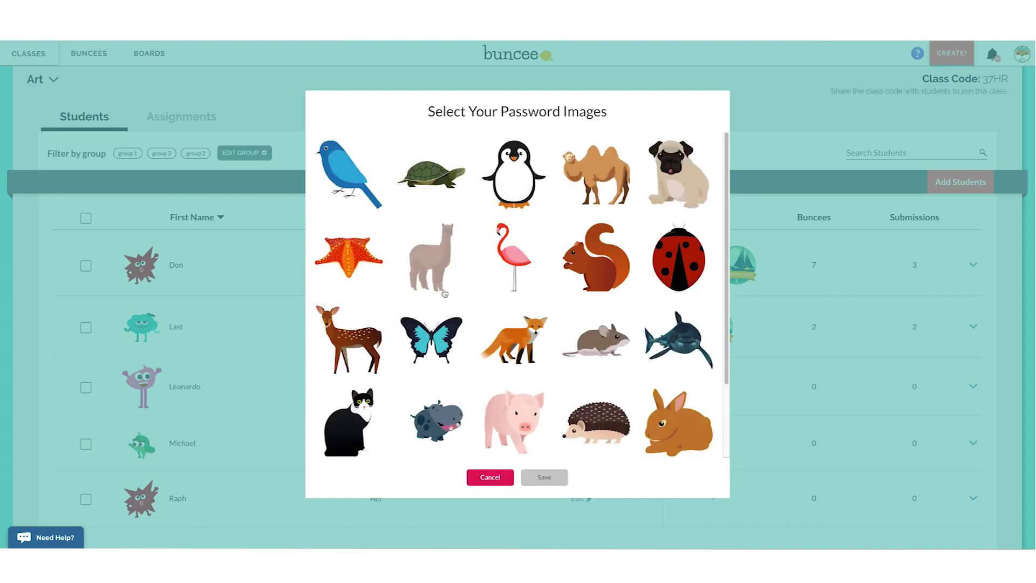
pyautogui.click(431, 338)
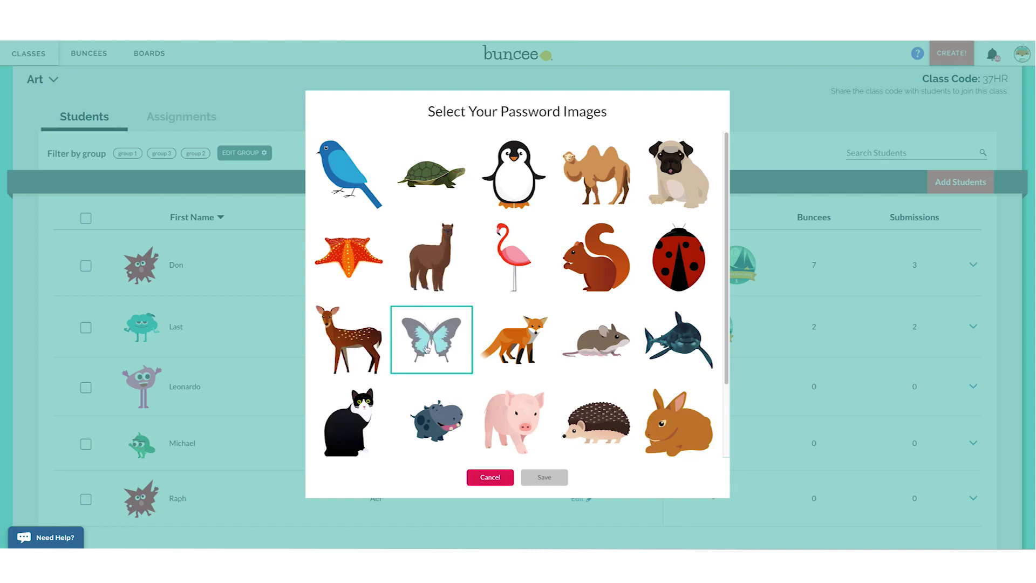
pyautogui.click(517, 348)
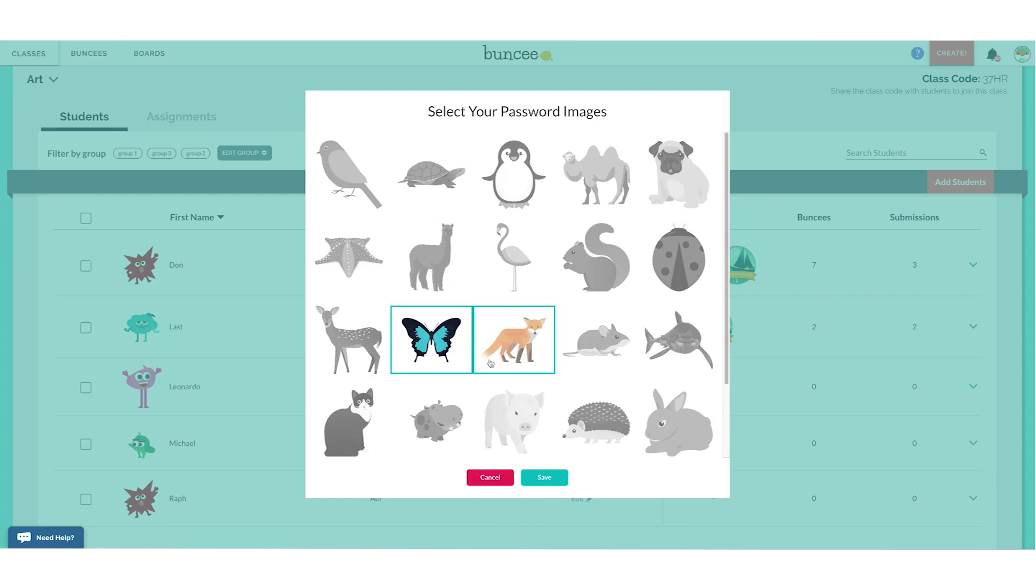
pyautogui.click(545, 477)
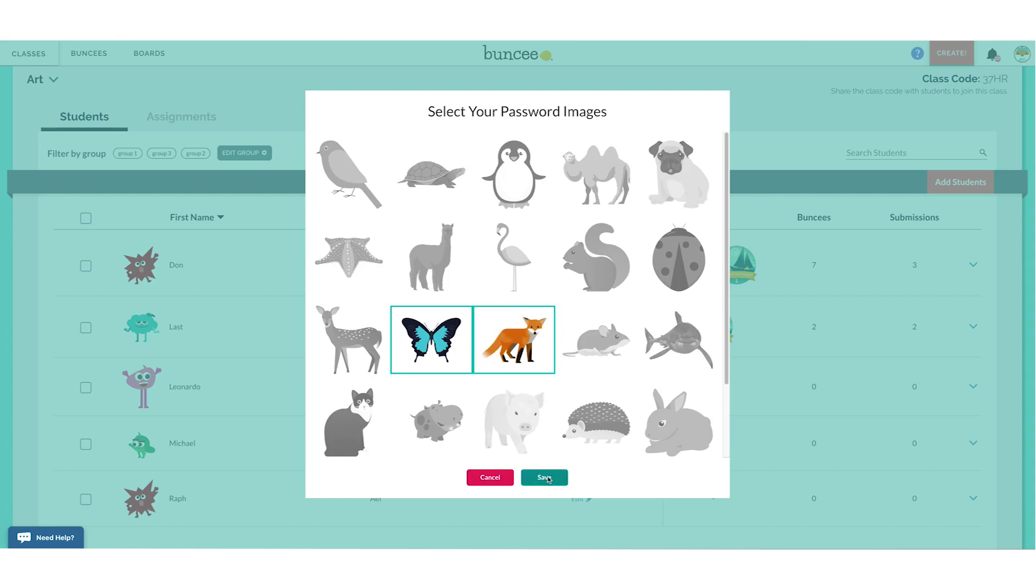
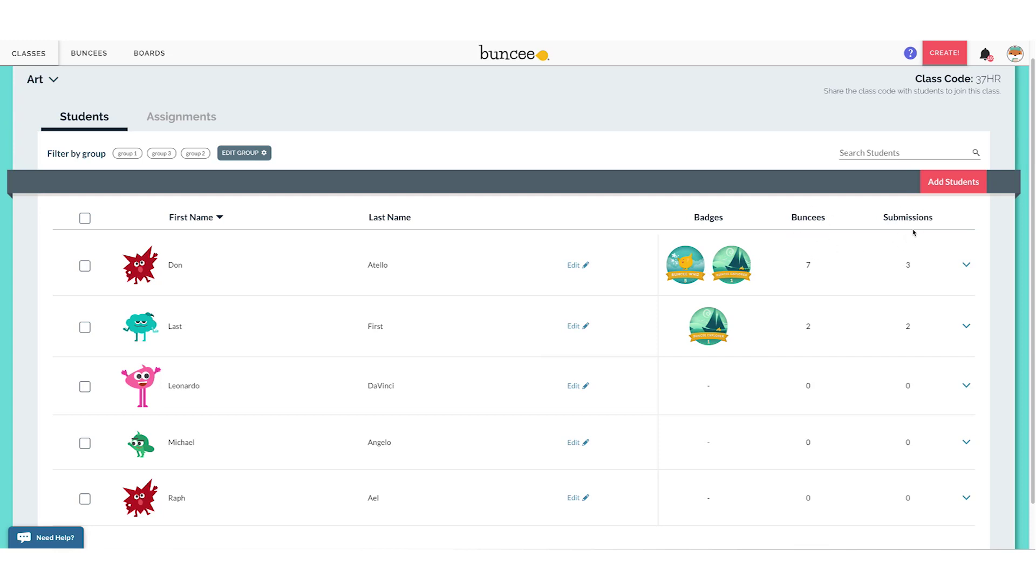
# Show the first student's submissions, filtered to Graded, revealing the late Space project scored 100.
pyautogui.click(965, 266)
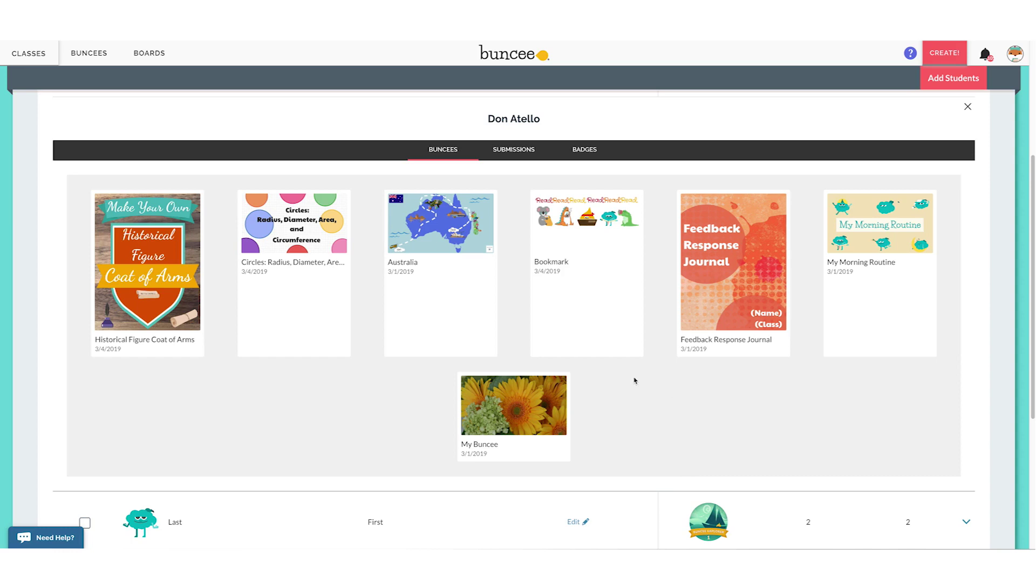
pyautogui.click(503, 150)
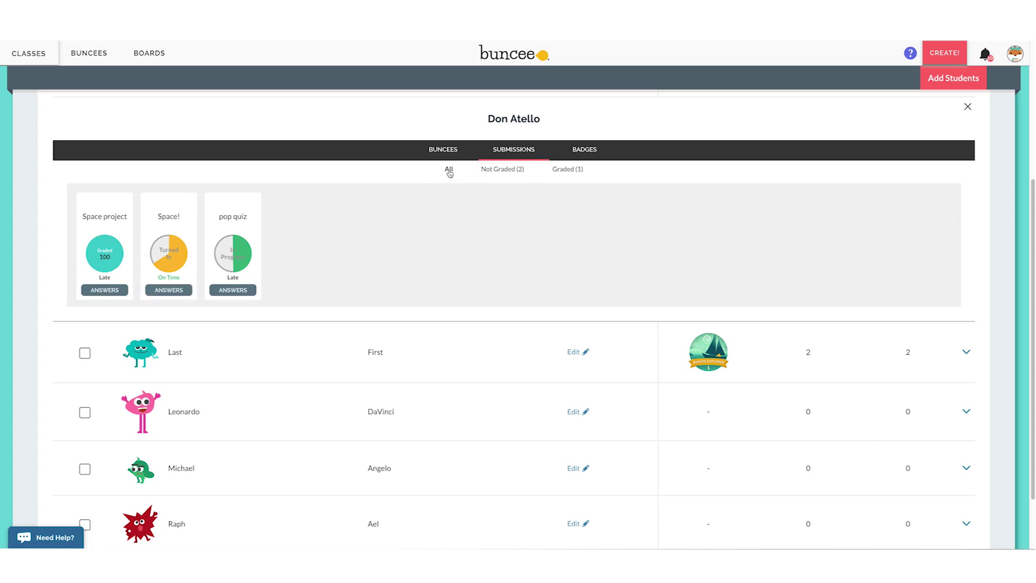
pyautogui.click(500, 167)
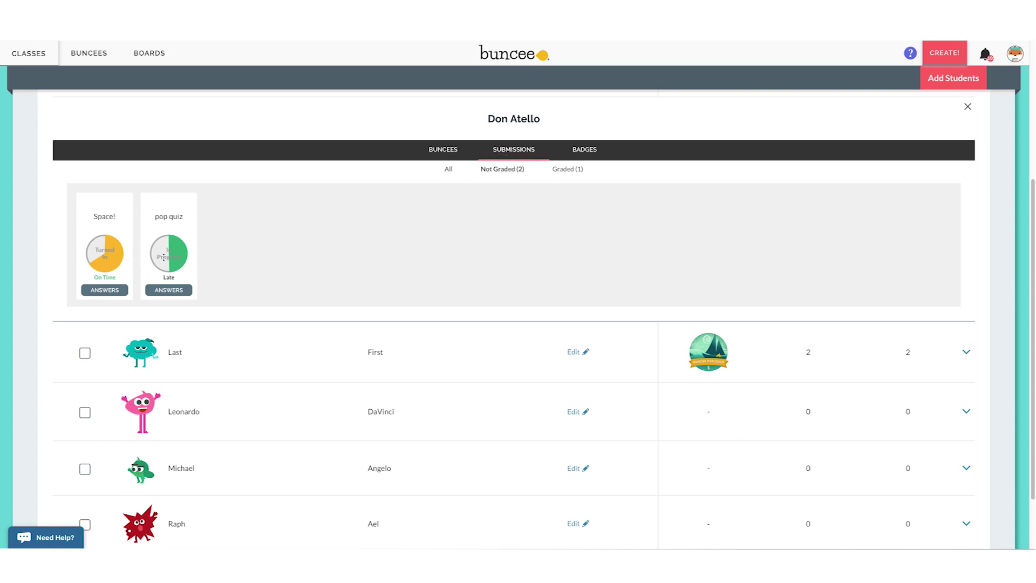
pyautogui.click(575, 168)
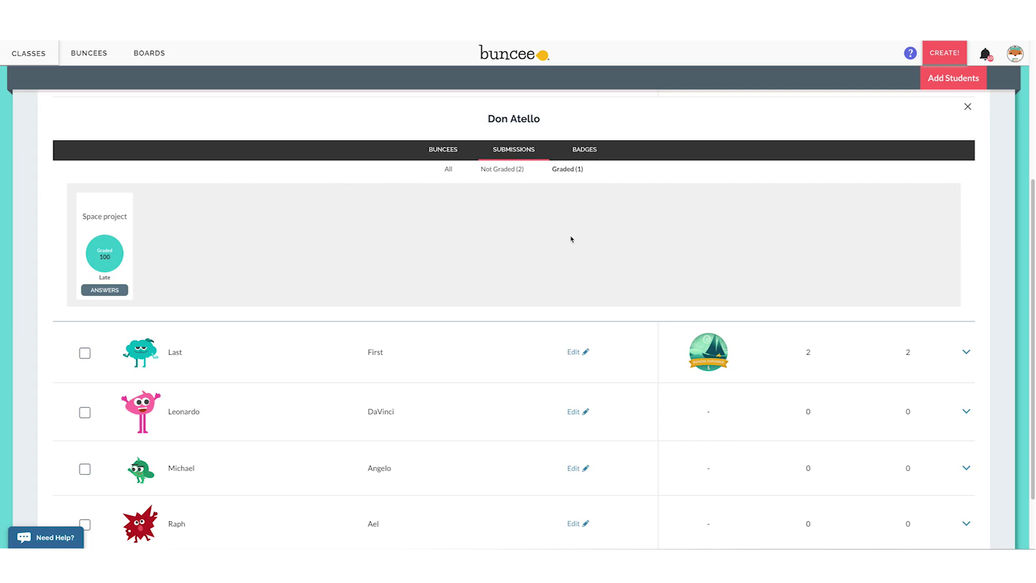
# Browse the student's earned and locked badges, then close his detail panel.
pyautogui.click(586, 152)
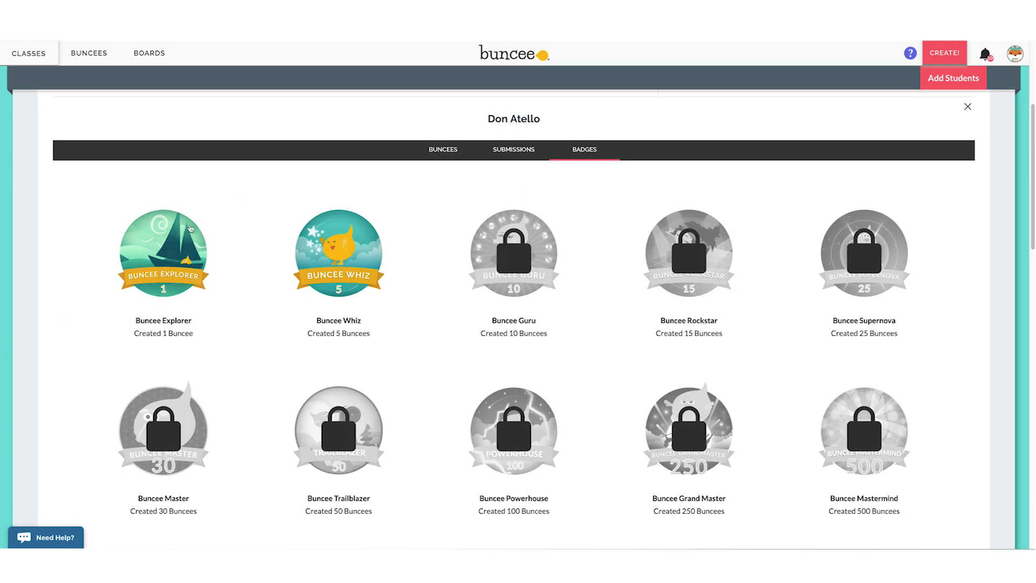
pyautogui.scroll(2, 683, 291)
pyautogui.scroll(-9, 682, 294)
pyautogui.scroll(5, 682, 294)
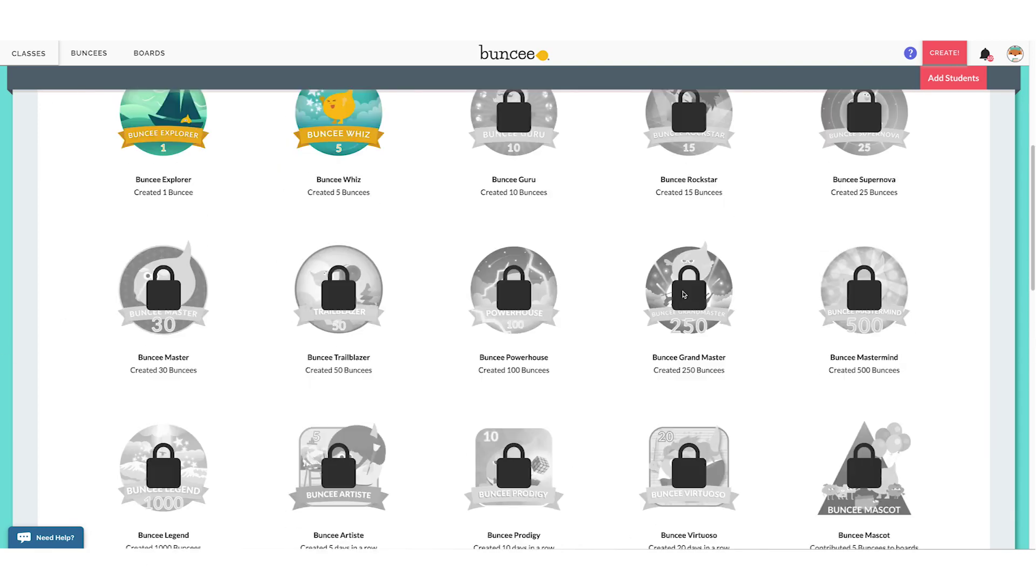
pyautogui.scroll(4, 682, 293)
pyautogui.scroll(1, 607, 318)
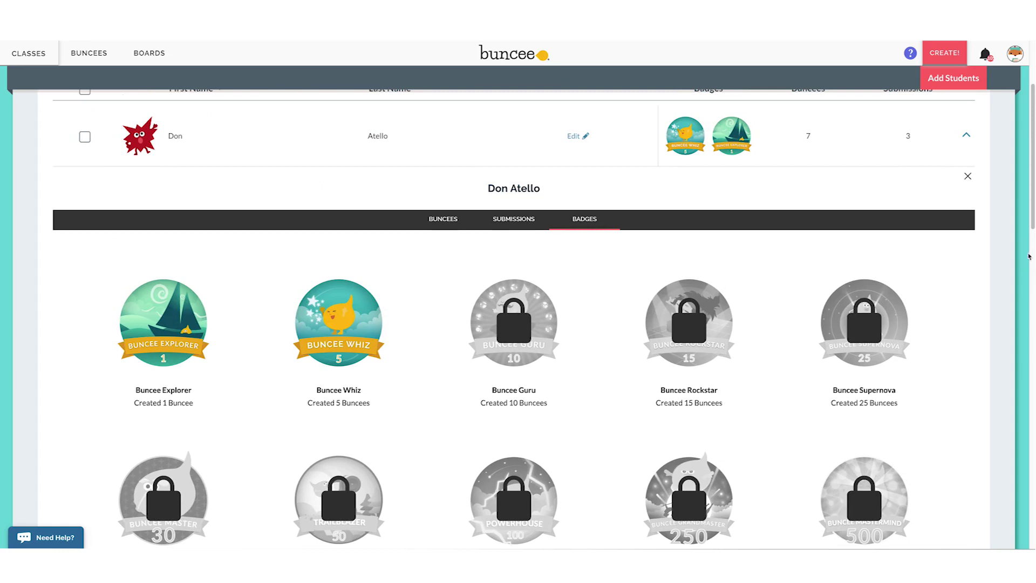
pyautogui.scroll(-3, 704, 270)
pyautogui.scroll(4, 696, 274)
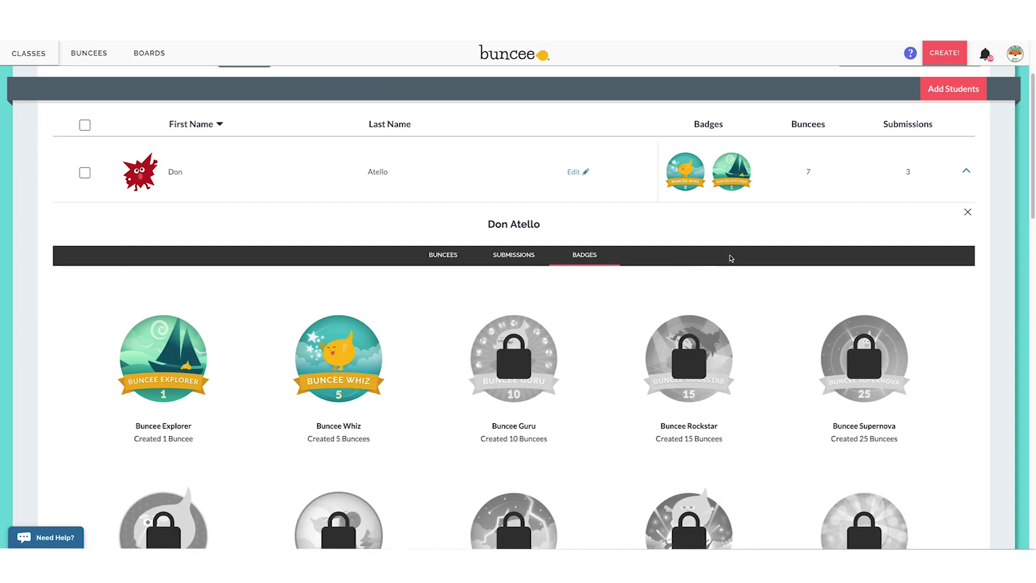
pyautogui.click(969, 213)
pyautogui.scroll(1, 498, 261)
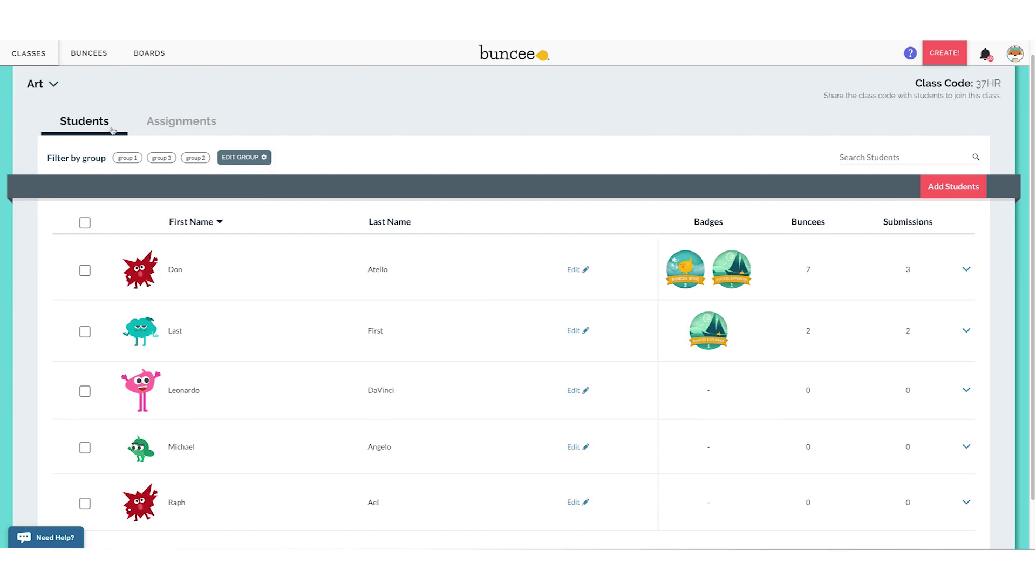
# Expand the Space! assignment's single on-time, ungraded submission in the Art class Assignments list.
pyautogui.click(192, 126)
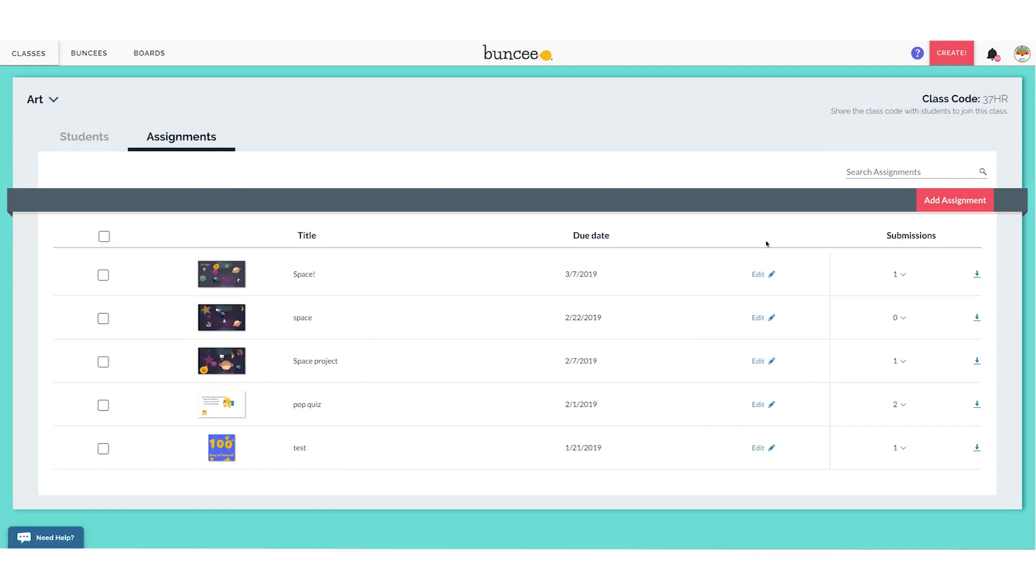
pyautogui.click(905, 275)
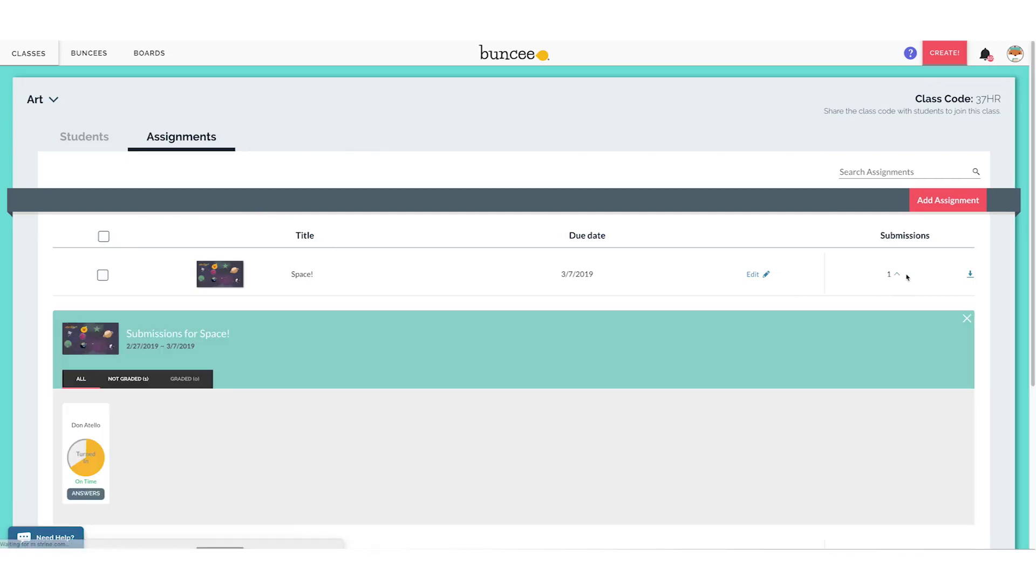
pyautogui.scroll(-1, 77, 435)
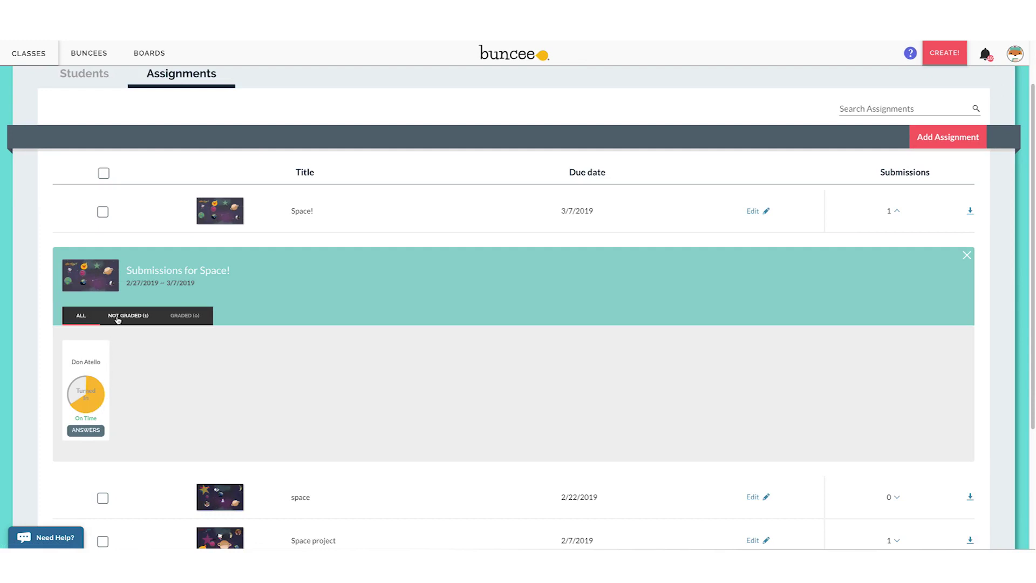
# Give the student's Space! response a grade of 100 and save the final grade.
pyautogui.click(83, 430)
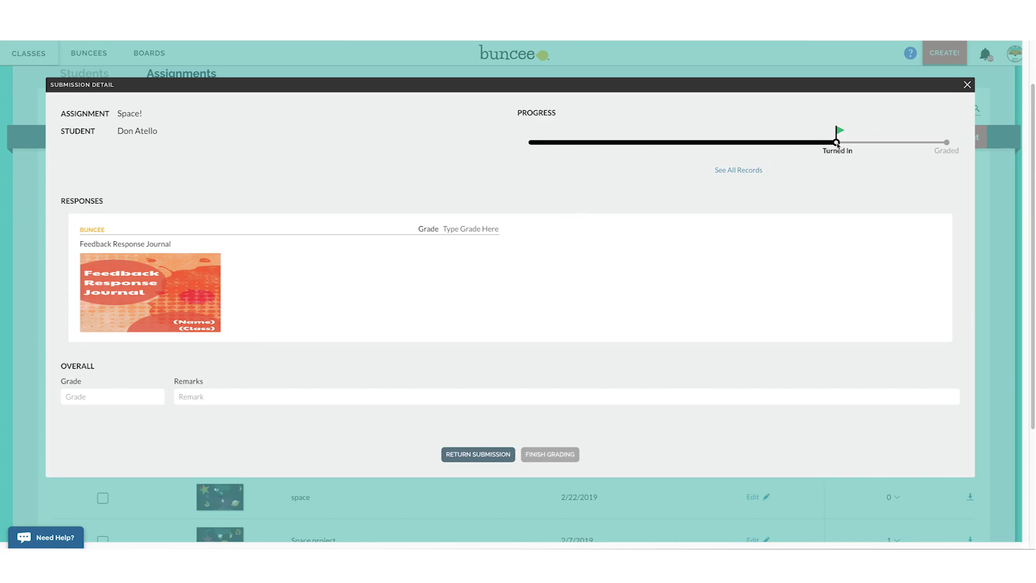
pyautogui.click(469, 228)
pyautogui.write('100')
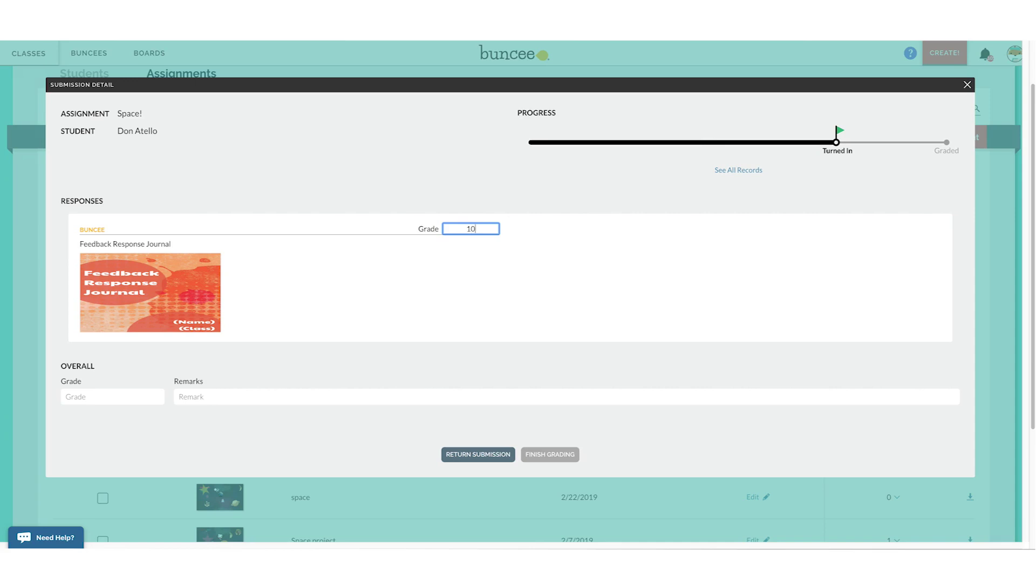
pyautogui.click(140, 397)
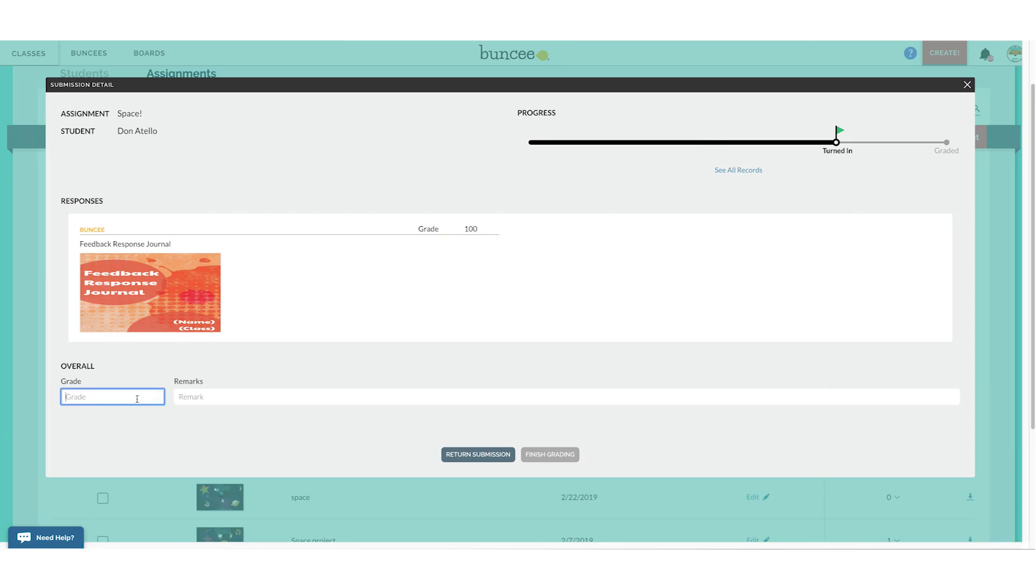
pyautogui.click(229, 396)
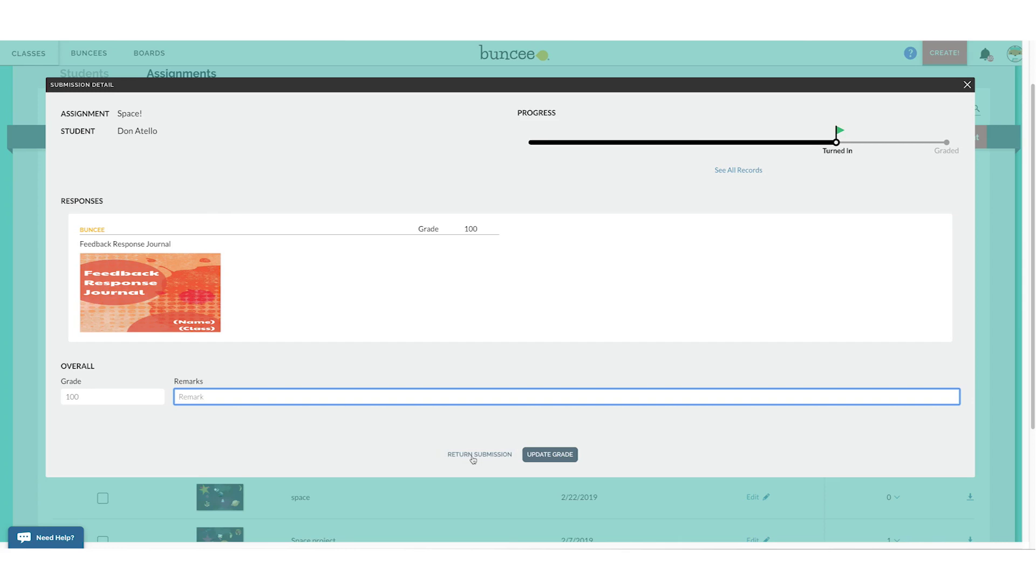
pyautogui.click(548, 455)
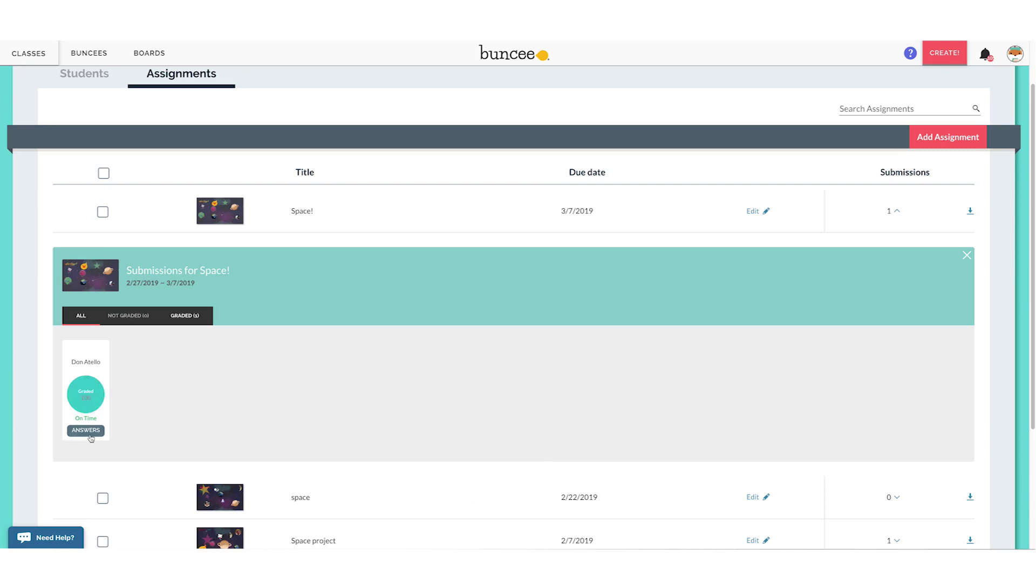
# Expand the pop quiz's two submissions and view the first student's in-progress, unanswered answers.
pyautogui.click(196, 319)
pyautogui.scroll(-3, 311, 390)
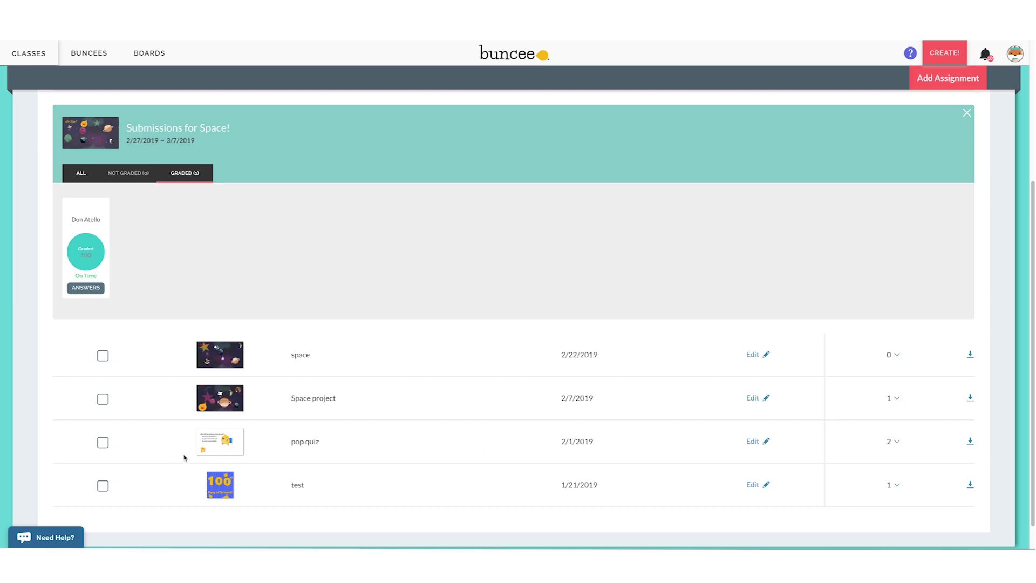
pyautogui.click(898, 442)
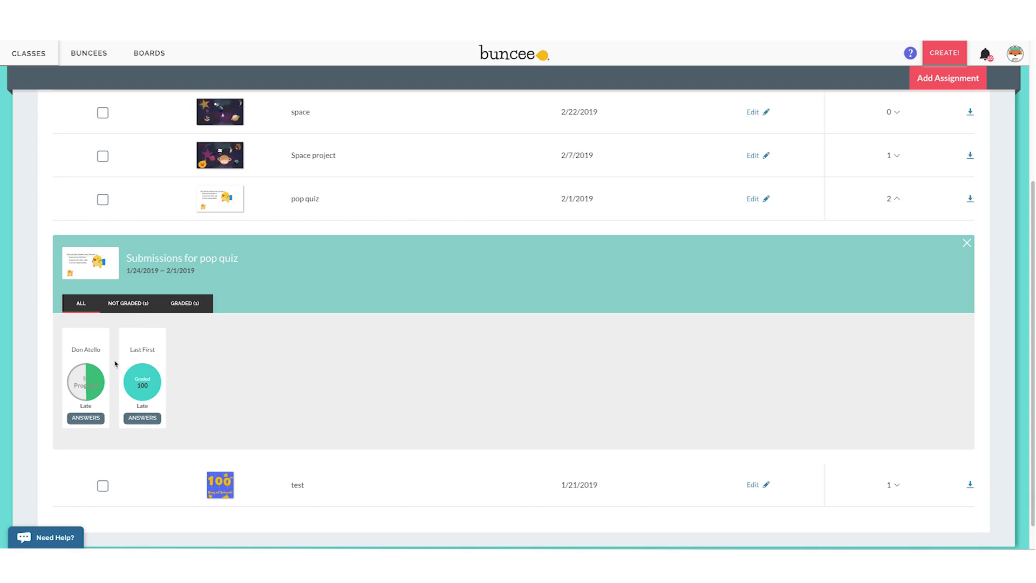
pyautogui.click(83, 419)
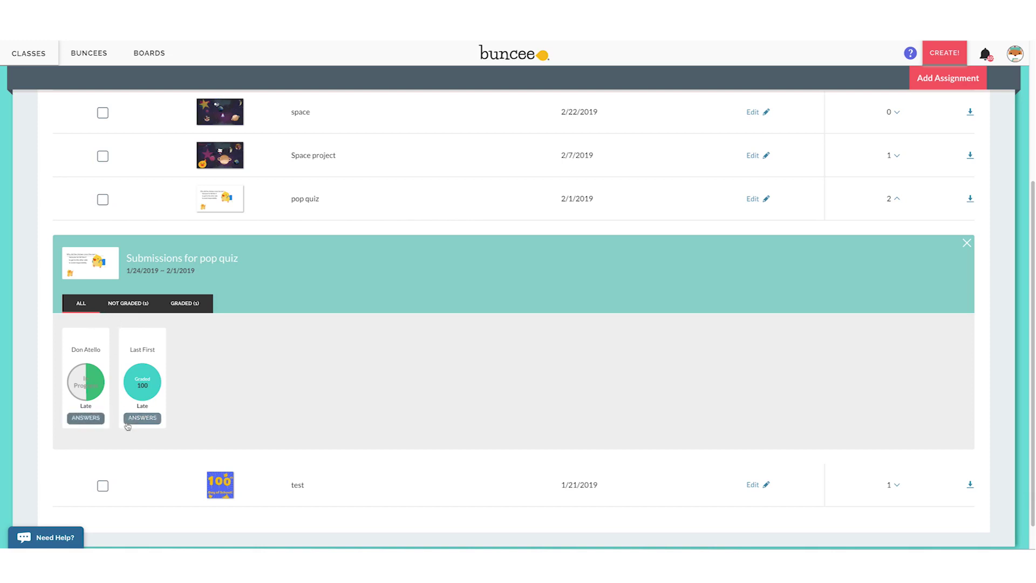
pyautogui.click(82, 420)
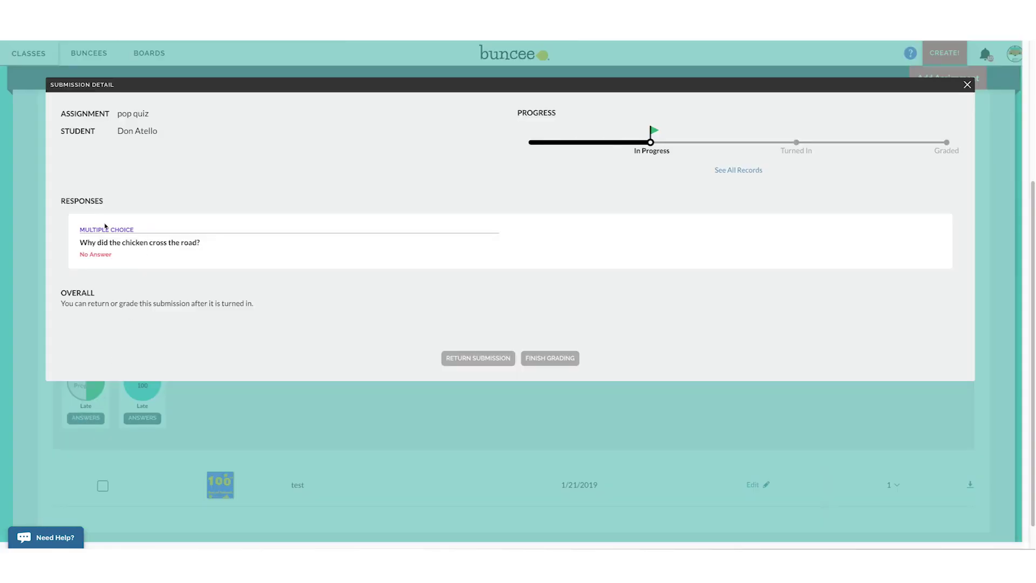
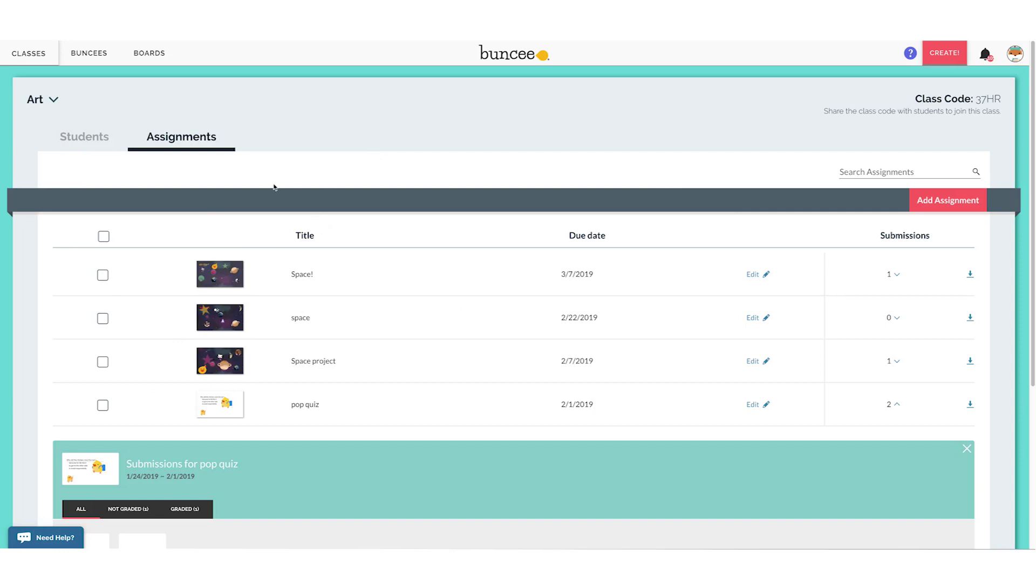
# Start a new Art class assignment and attach the 'Circles: Radius, Diameter, Area, and Circumference' Buncee.
pyautogui.click(944, 205)
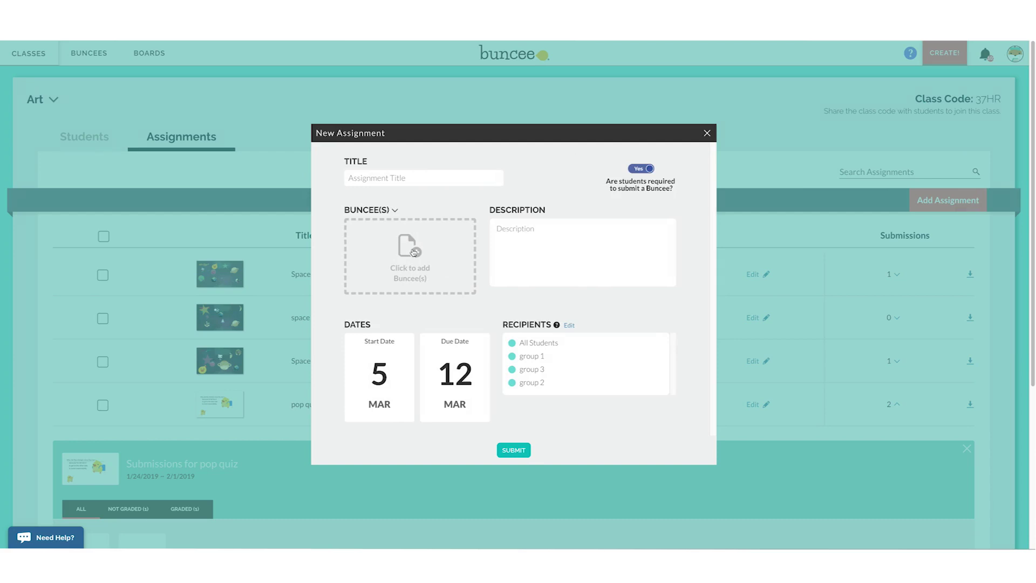
pyautogui.click(414, 253)
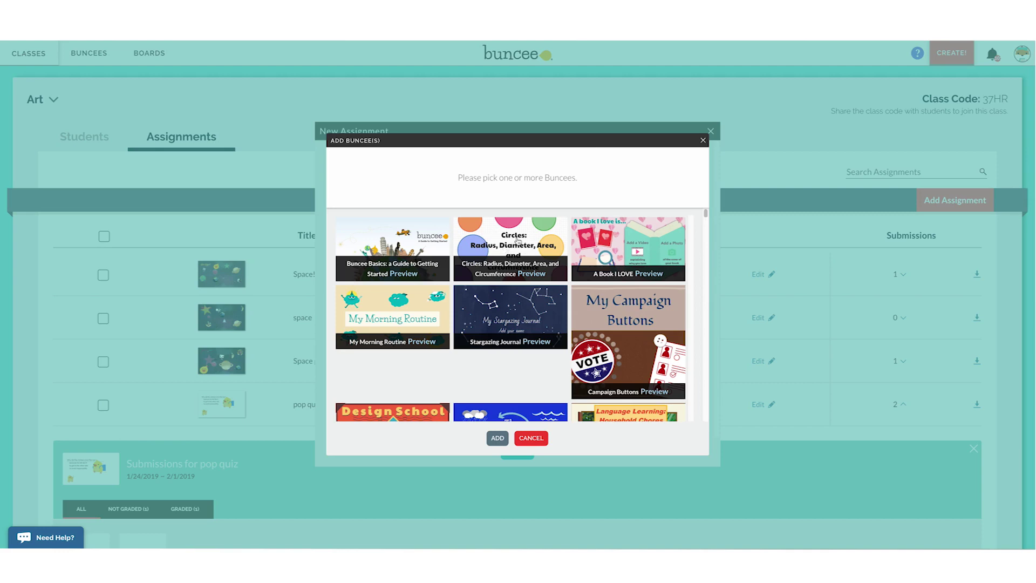
pyautogui.scroll(-1, 548, 282)
pyautogui.scroll(-1, 548, 282)
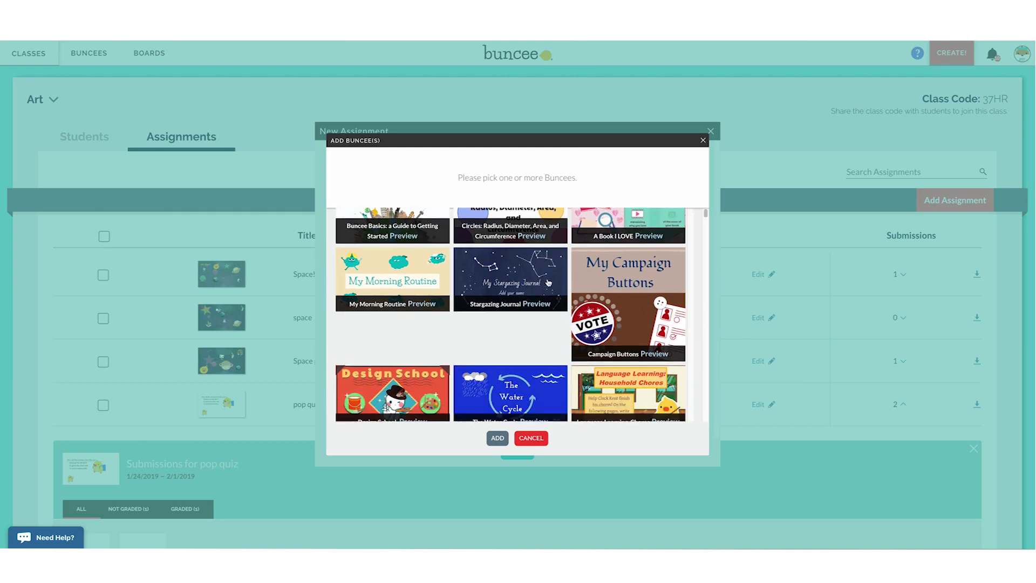
pyautogui.scroll(2, 548, 282)
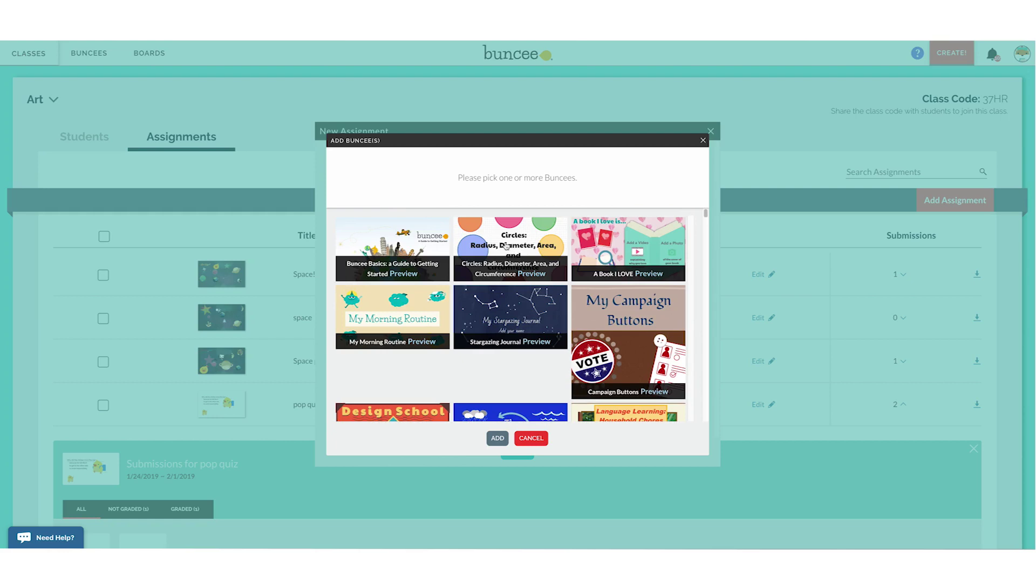
pyautogui.click(506, 246)
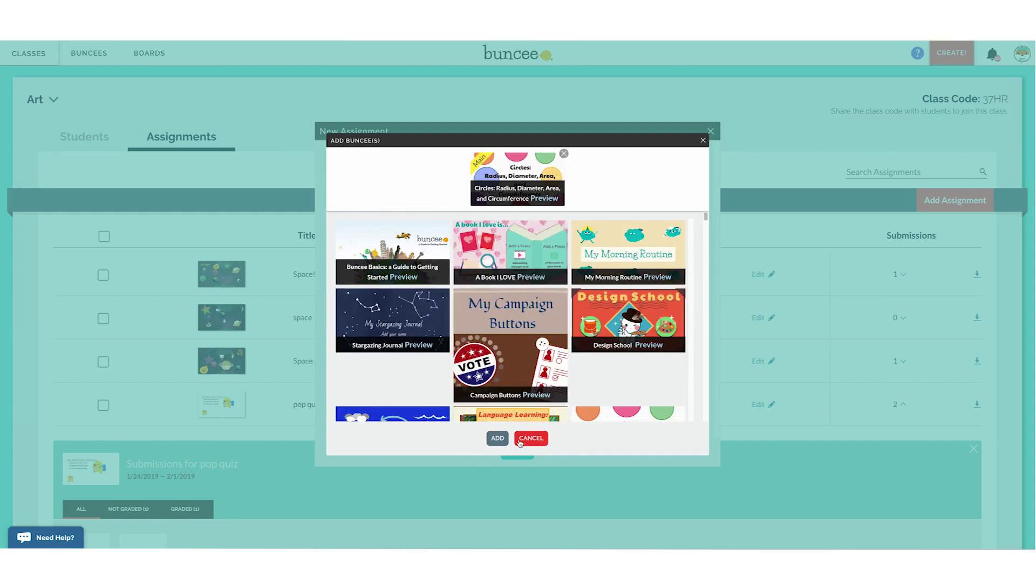
pyautogui.click(498, 438)
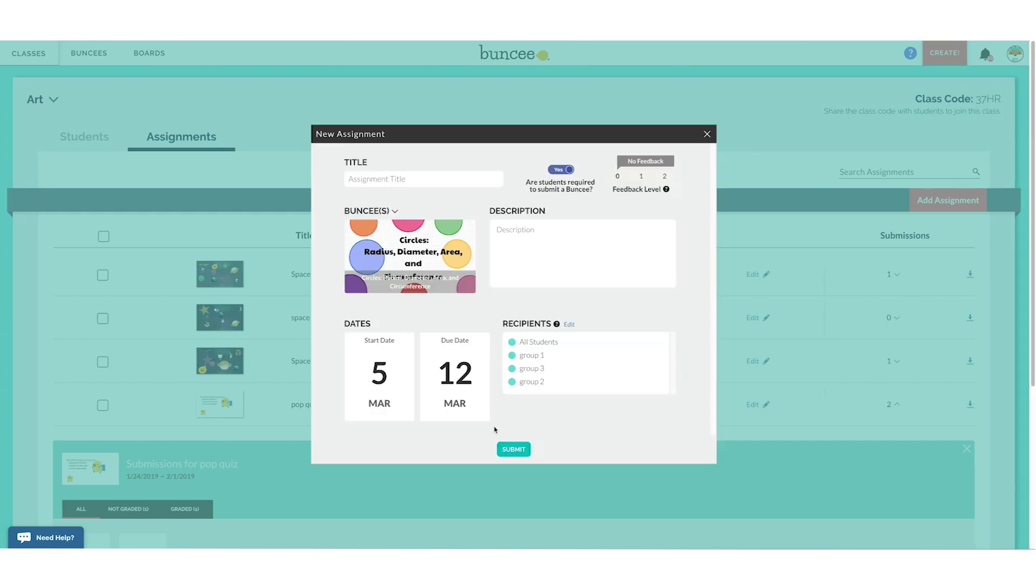
# Title the assignment 'Circle Activity' with the description 'Complete each question on each page'.
pyautogui.click(435, 172)
pyautogui.write('Circle Activity')
pyautogui.click(545, 236)
pyautogui.write('Complete each question on each')
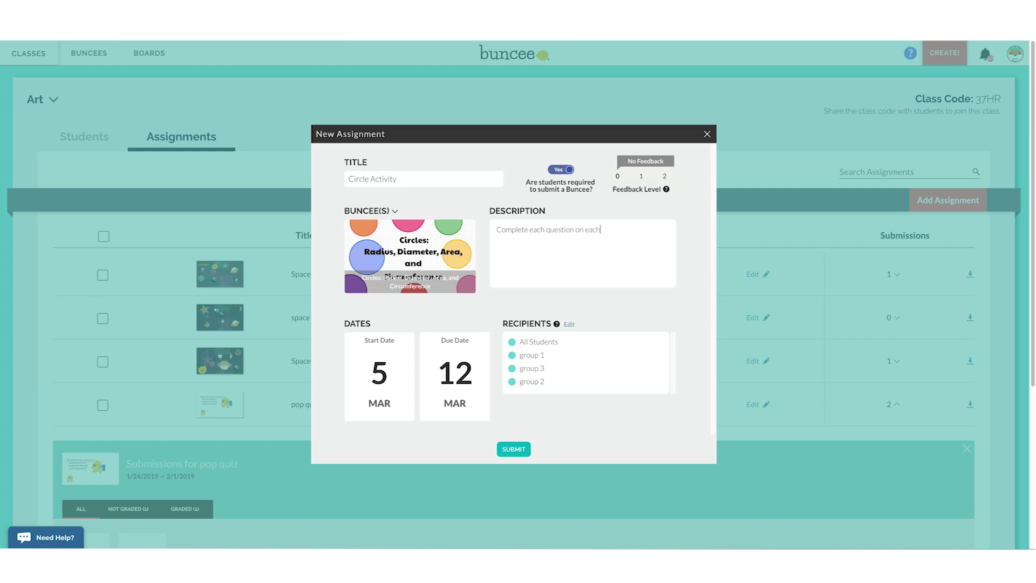
pyautogui.write(' page.')
# Set the recipients to All Students and submit the assignment.
pyautogui.click(512, 356)
pyautogui.click(512, 383)
pyautogui.click(512, 368)
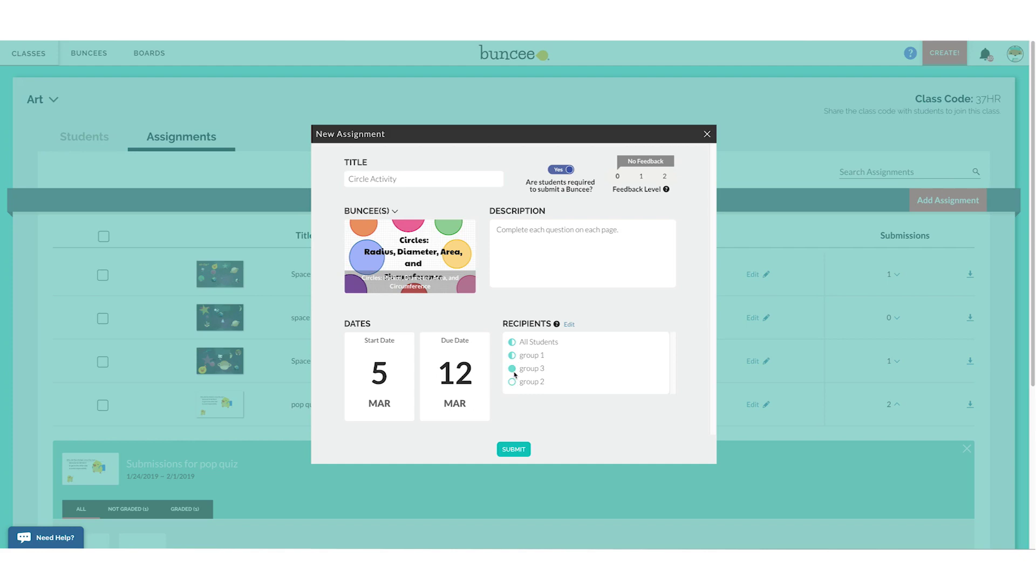
pyautogui.click(512, 342)
pyautogui.click(513, 449)
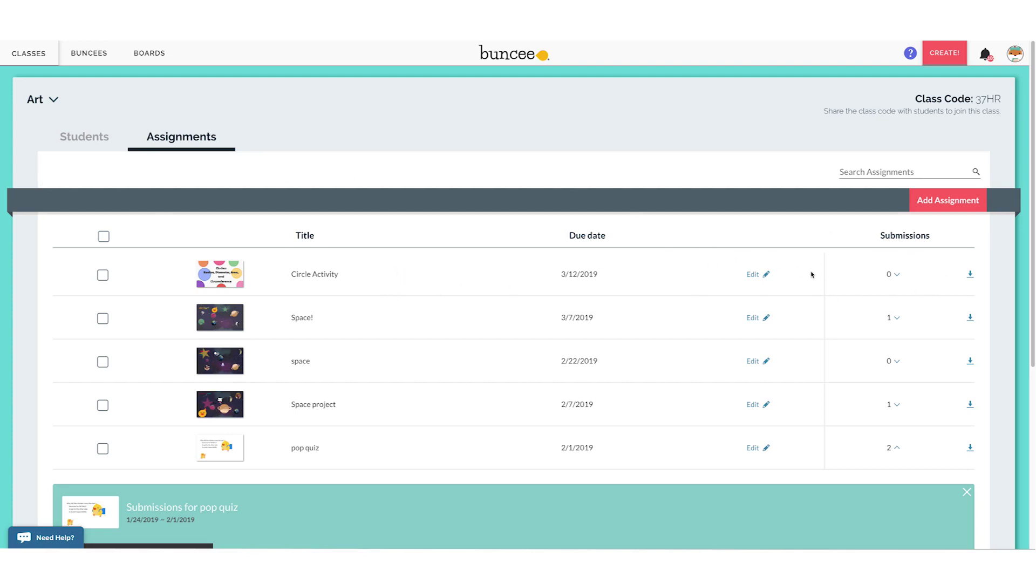
# View the Art class's student roster, then switch to the See All classes overview.
pyautogui.click(80, 140)
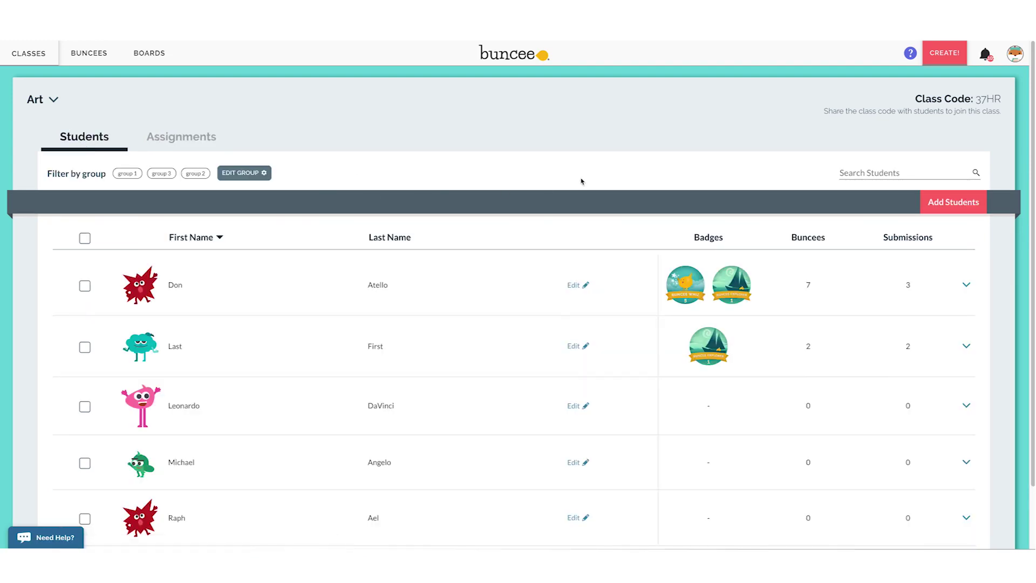
pyautogui.click(54, 100)
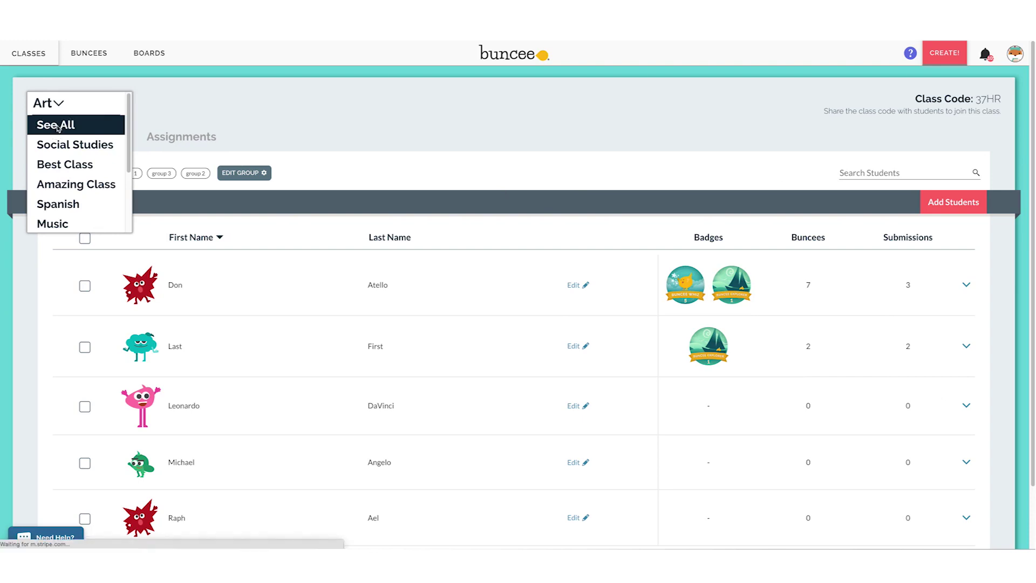
pyautogui.click(56, 126)
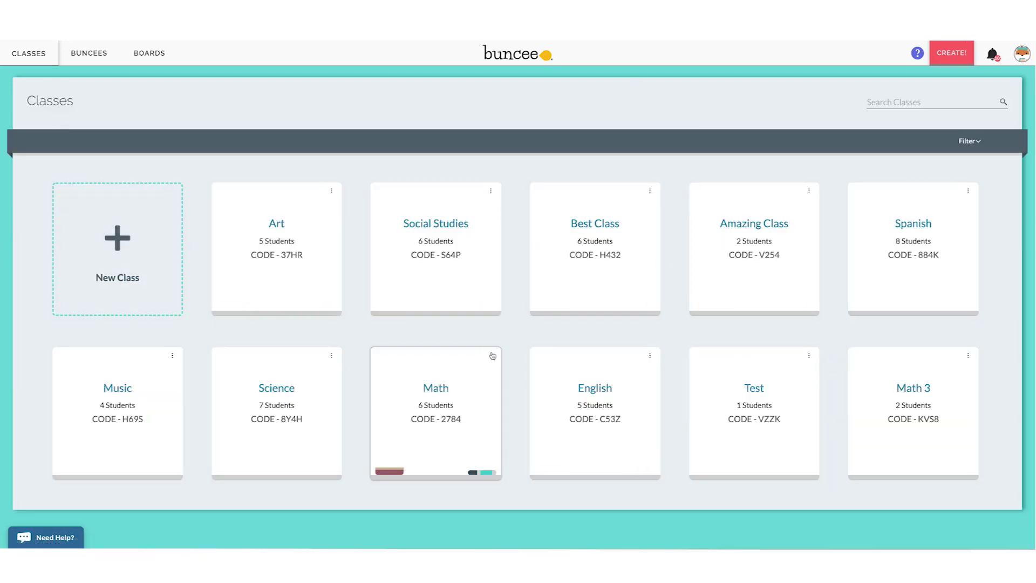